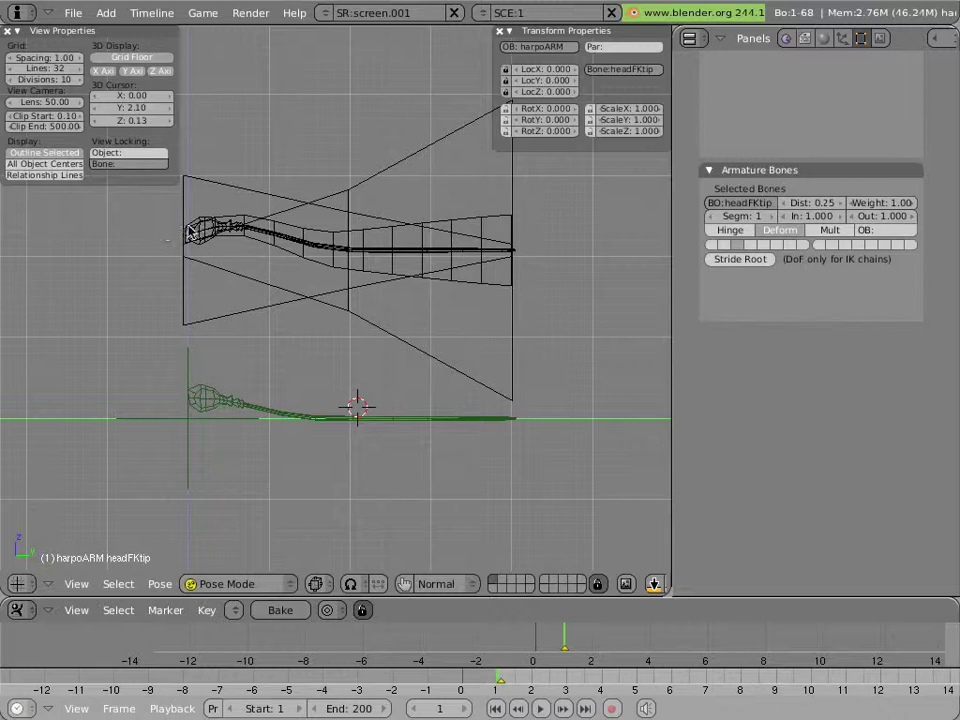
Select the SSCmesh sperm object and switch the viewport to solid shading.
{"action": "right_click", "coordinate": [275, 238]}
{"action": "right_click", "coordinate": [268, 237]}
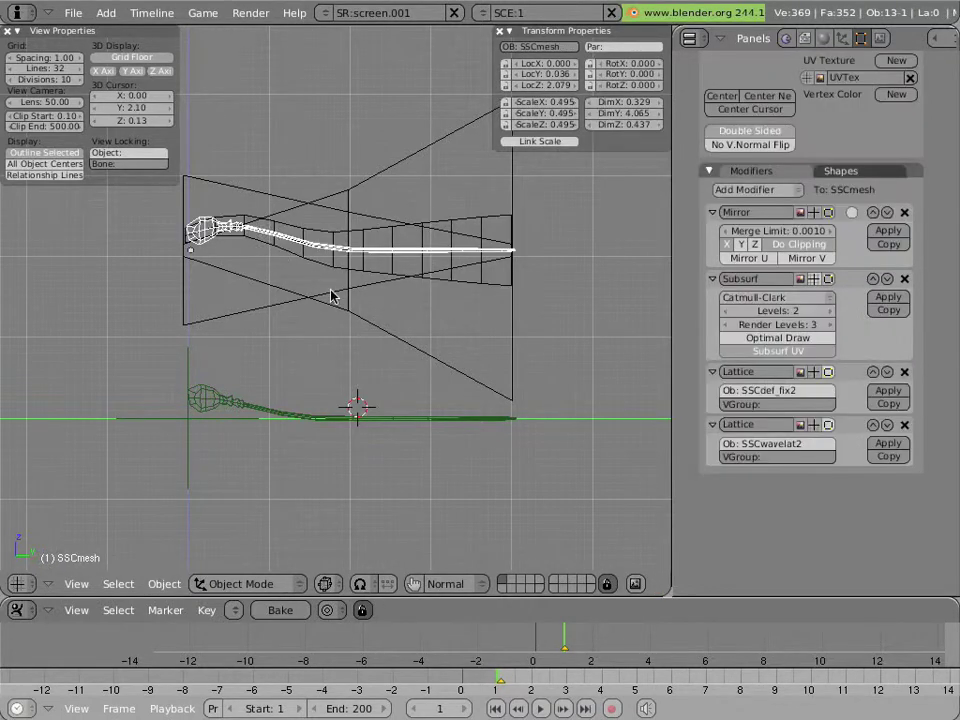
{"action": "key", "text": "z"}
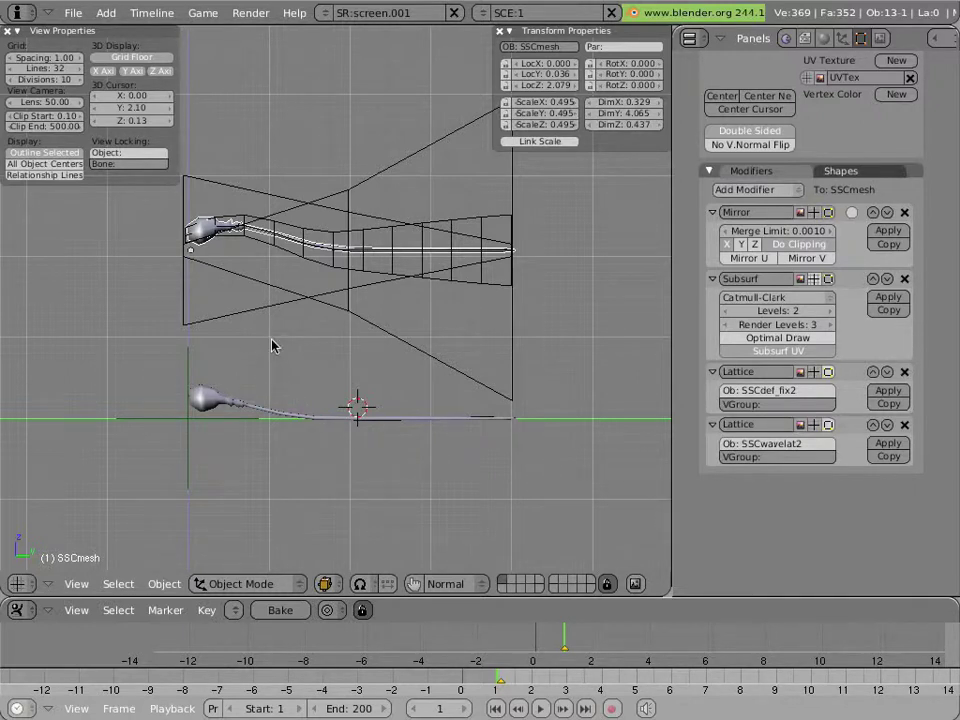
{"action": "key", "text": "alt+a"}
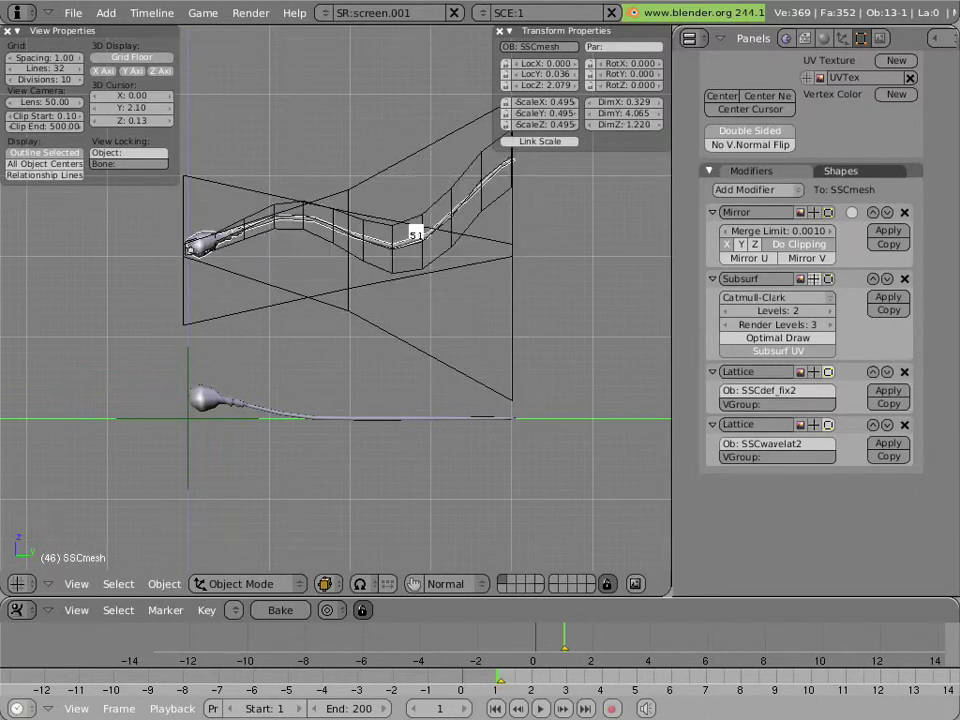
{"action": "key", "text": "Escape"}
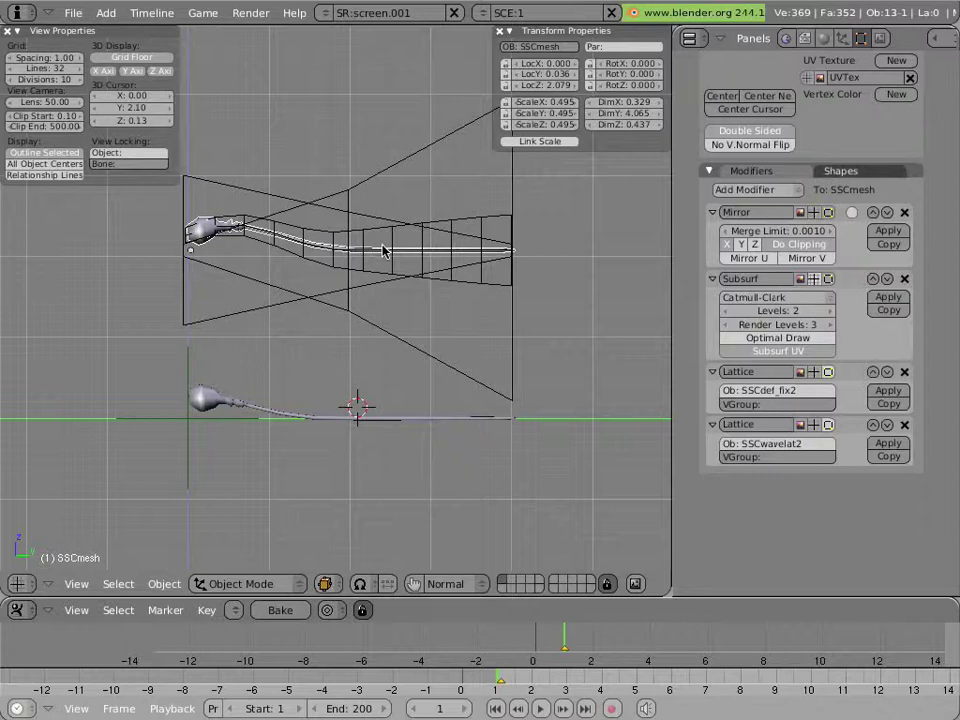
In Edit Mode on SSCmesh, test-grab a head vertex, then cancel the move and exit.
{"action": "right_click", "coordinate": [383, 252]}
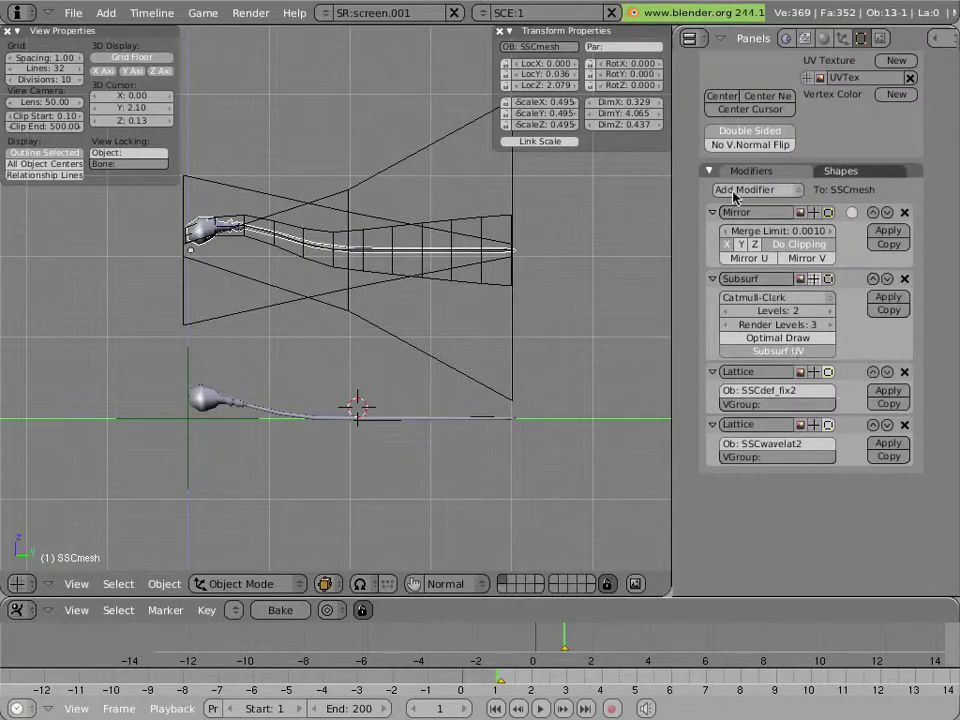
{"action": "scroll", "coordinate": [240, 254], "scroll_direction": "up", "scroll_amount": 2}
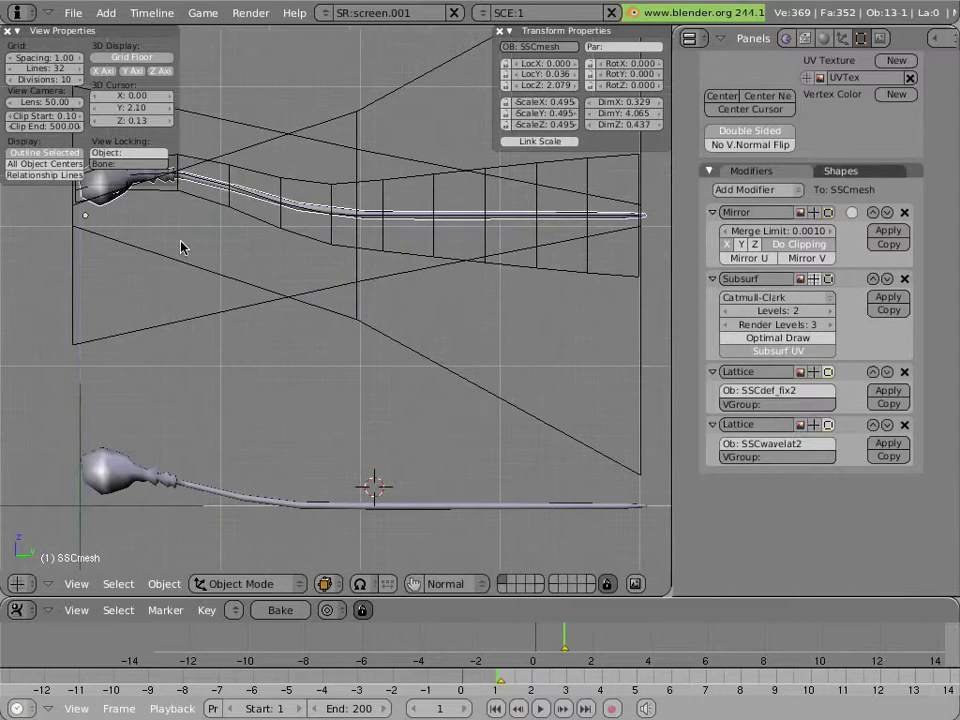
{"action": "mouse_move", "coordinate": [182, 244]}
{"action": "middle_mouse_down"}
{"action": "mouse_move", "coordinate": [267, 282]}
{"action": "mouse_move", "coordinate": [219, 262]}
{"action": "middle_mouse_up"}
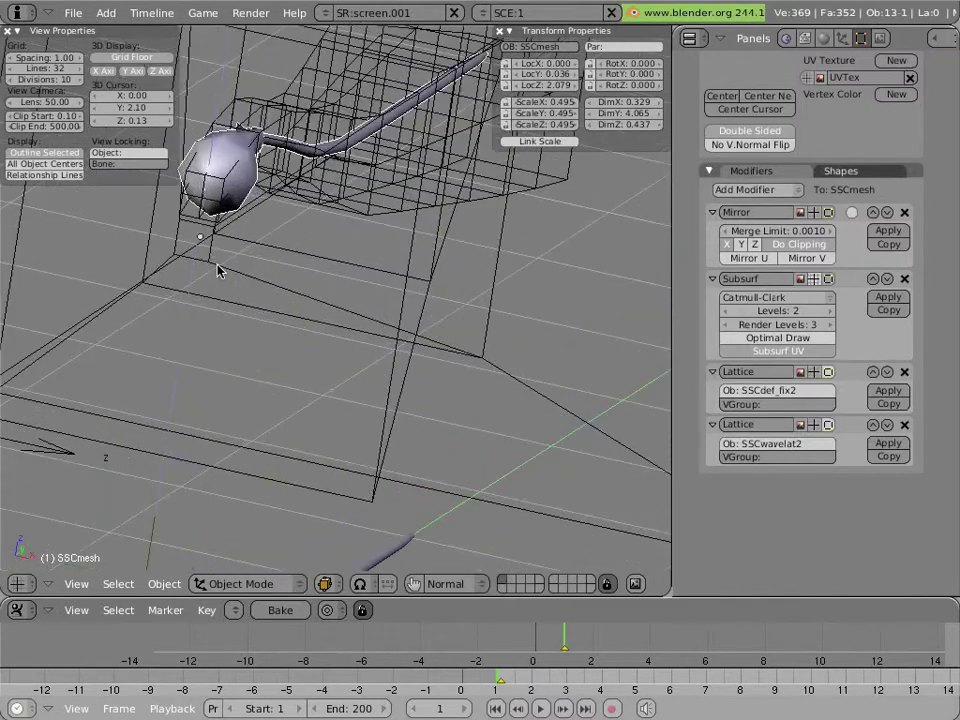
{"action": "key", "text": "Tab"}
{"action": "scroll", "coordinate": [220, 262], "scroll_direction": "up", "scroll_amount": 2}
{"action": "scroll", "coordinate": [222, 270], "scroll_direction": "up", "scroll_amount": 2}
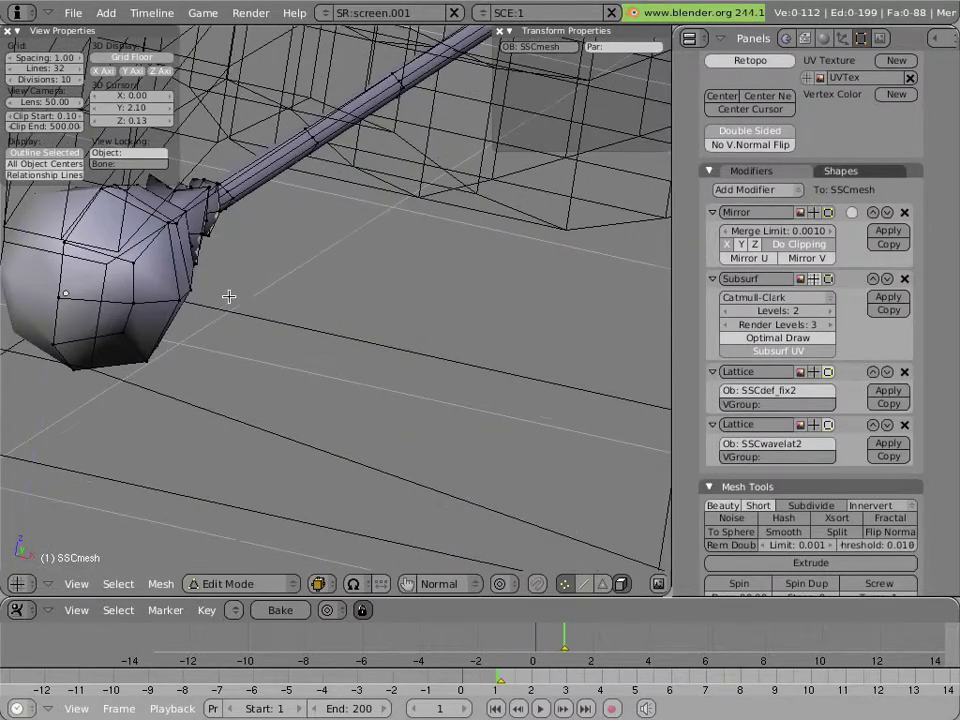
{"action": "scroll", "coordinate": [226, 288], "scroll_direction": "up", "scroll_amount": 1}
{"action": "middle_click_drag", "start_coordinate": [226, 288], "coordinate": [242, 305]}
{"action": "right_click", "coordinate": [242, 305]}
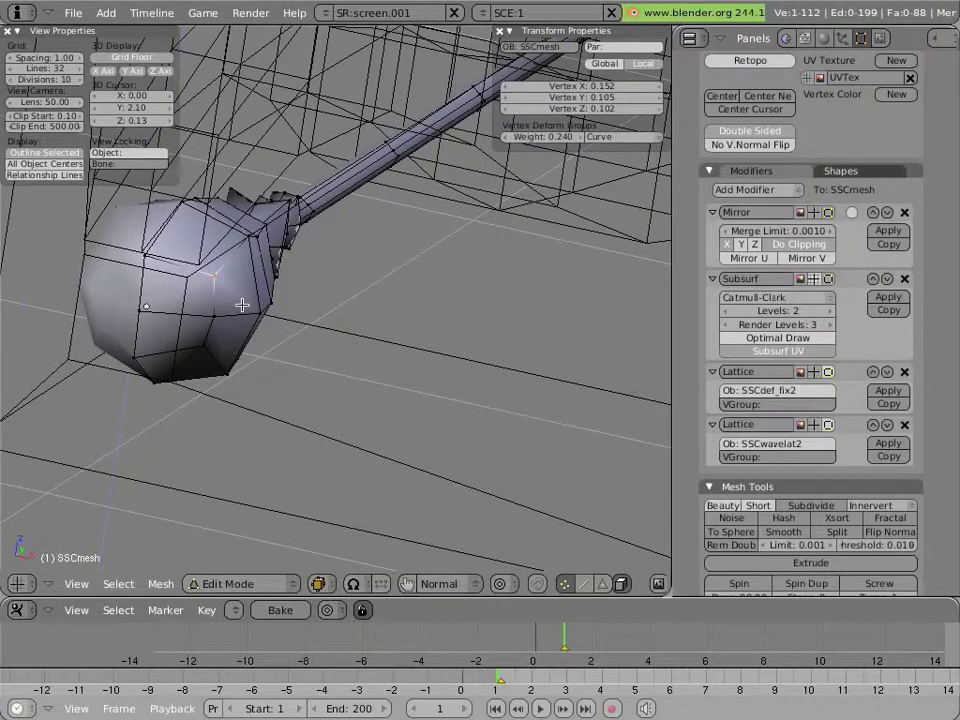
{"action": "key", "text": "g"}
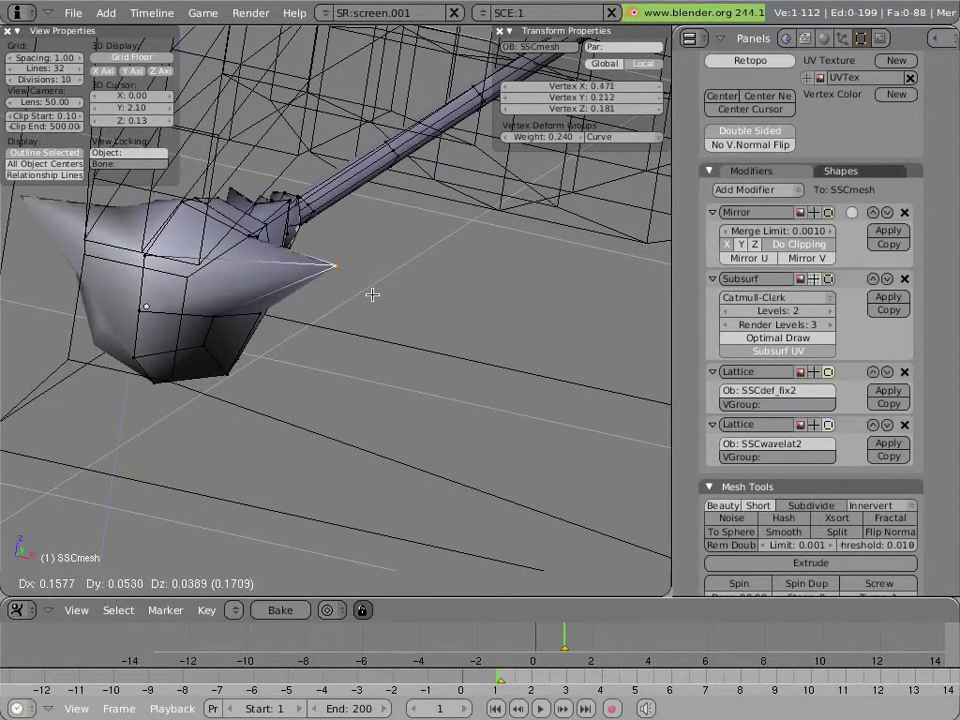
{"action": "key", "text": "Escape"}
{"action": "key", "text": "Tab"}
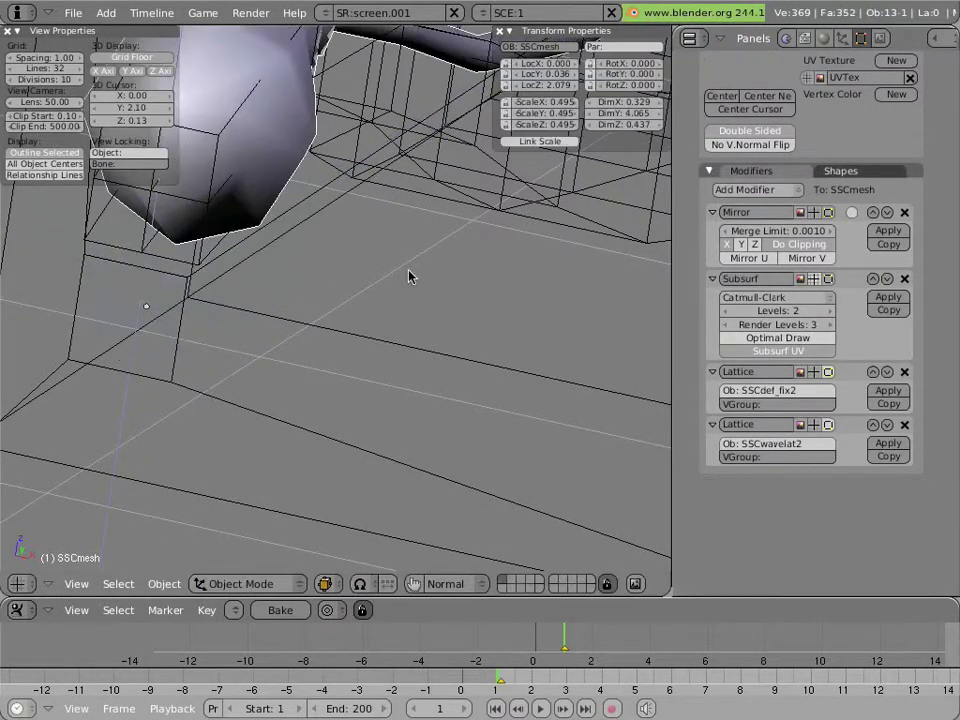
Show the subdivision smoothing with Shift+O and toggle the Subsurf viewport display off and on.
{"action": "key", "text": "shift+o"}
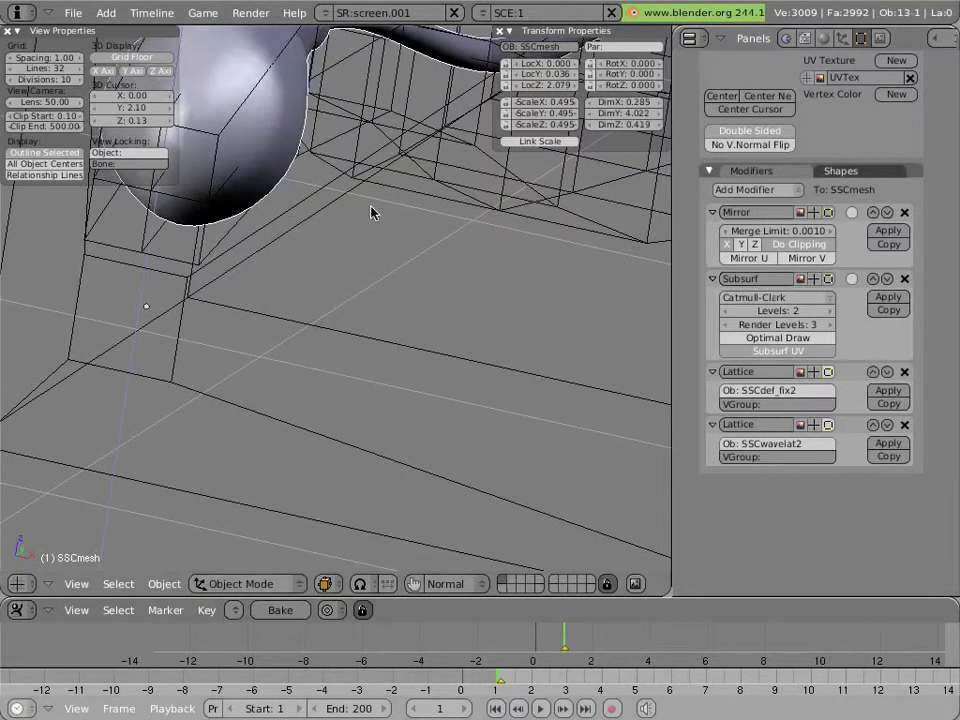
{"action": "scroll", "coordinate": [370, 212], "scroll_direction": "down", "scroll_amount": 3}
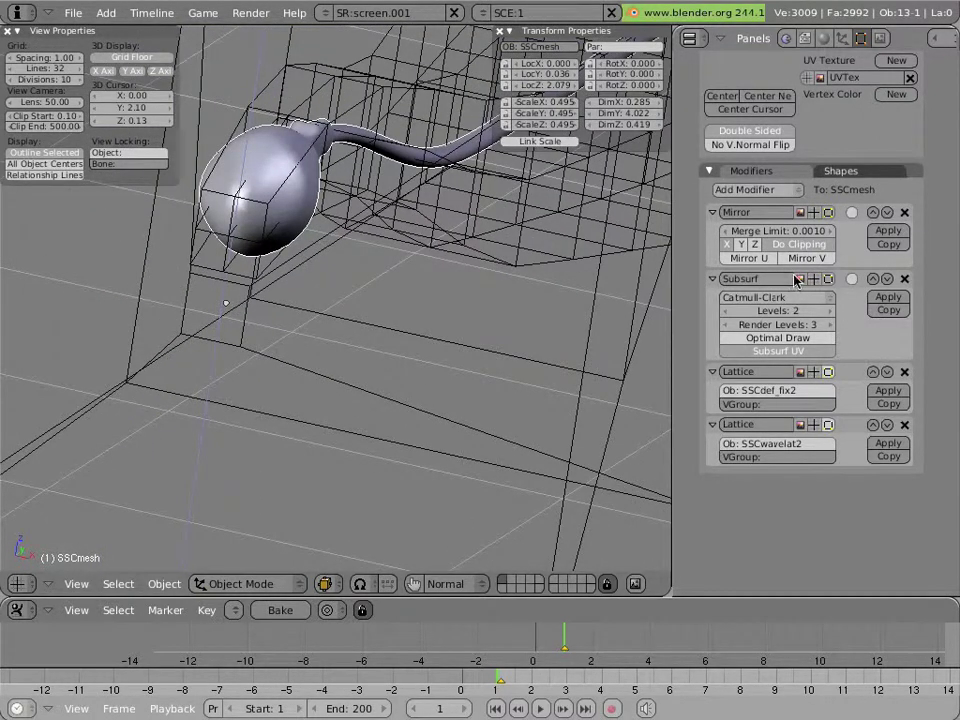
{"action": "left_click", "coordinate": [812, 280]}
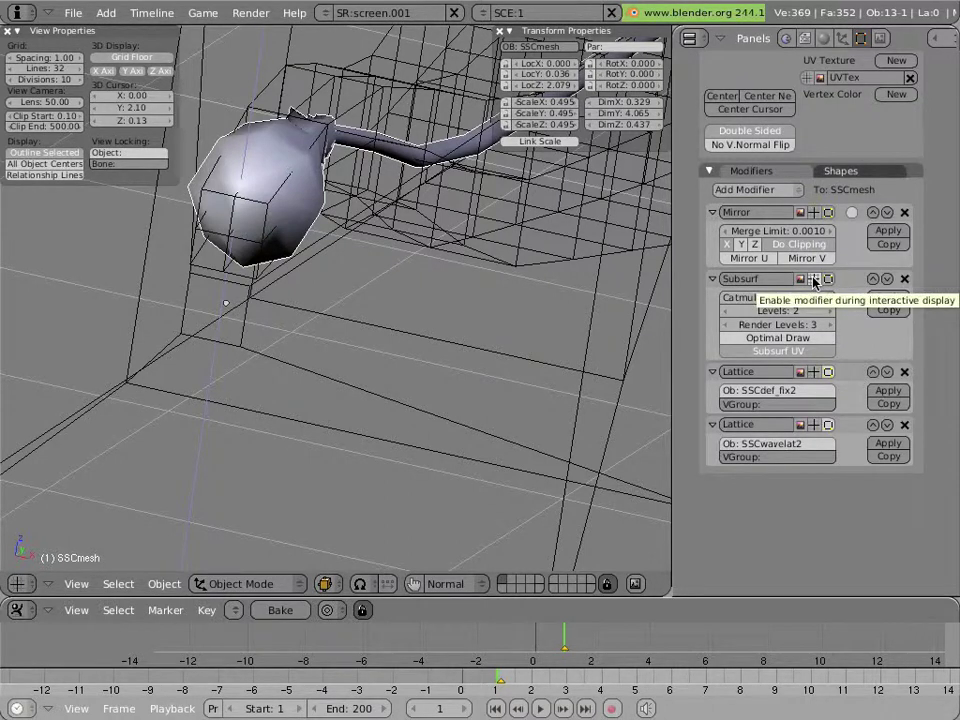
{"action": "left_click", "coordinate": [813, 280]}
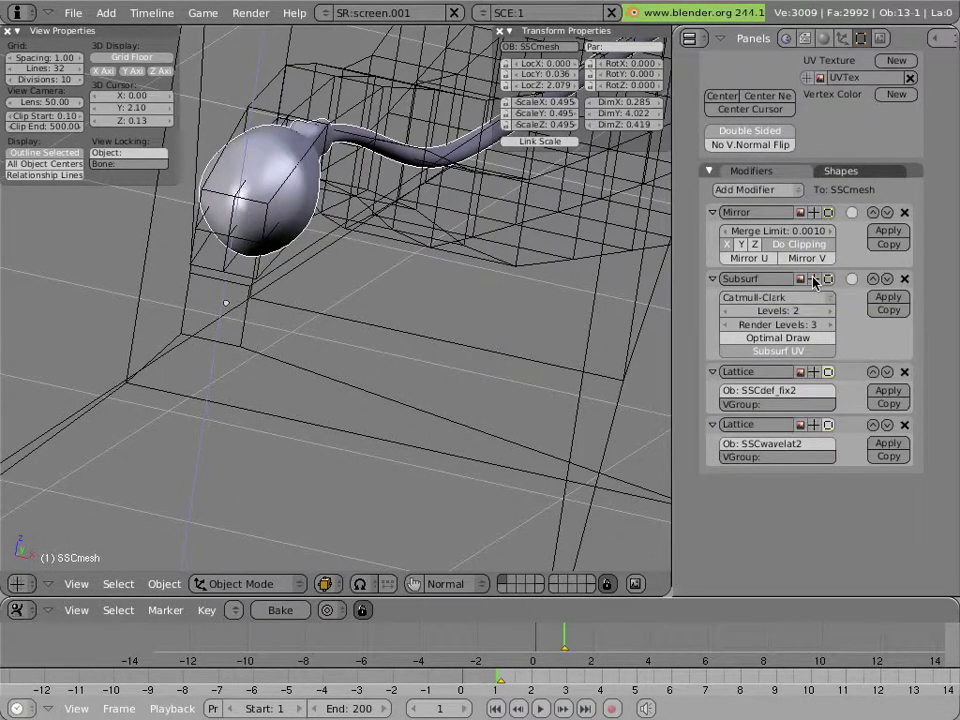
{"action": "left_click", "coordinate": [813, 280]}
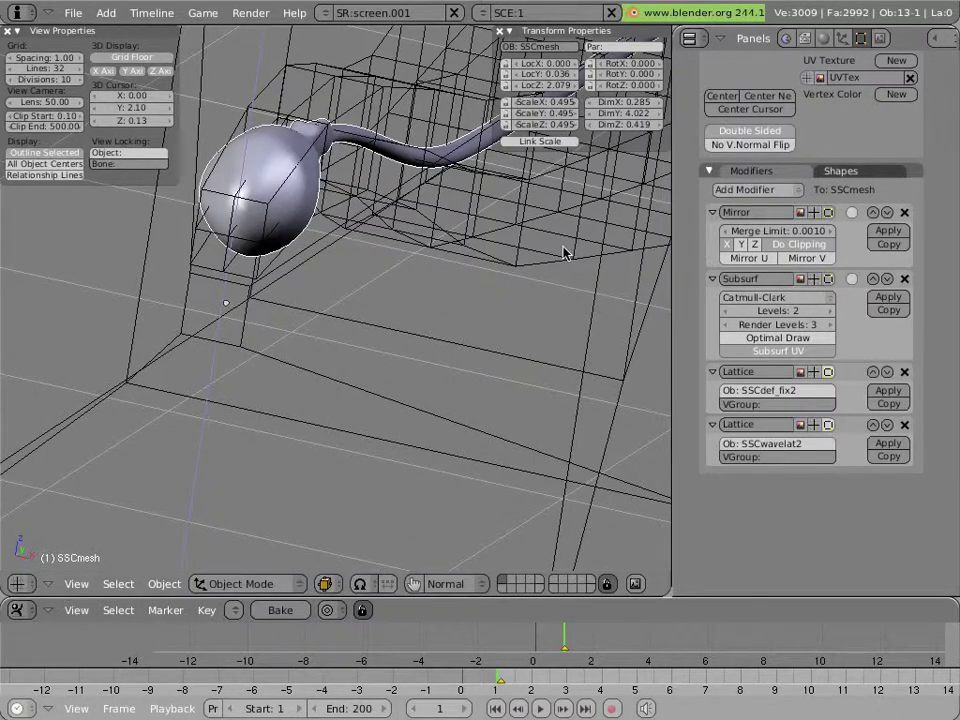
From side view, play the animation and compare the head with SSCdef_fix2 toggled.
{"action": "key", "text": "KP_3"}
{"action": "scroll", "coordinate": [486, 274], "scroll_direction": "down", "scroll_amount": 3}
{"action": "middle_click_drag", "start_coordinate": [439, 266], "coordinate": [515, 323], "text": "shift"}
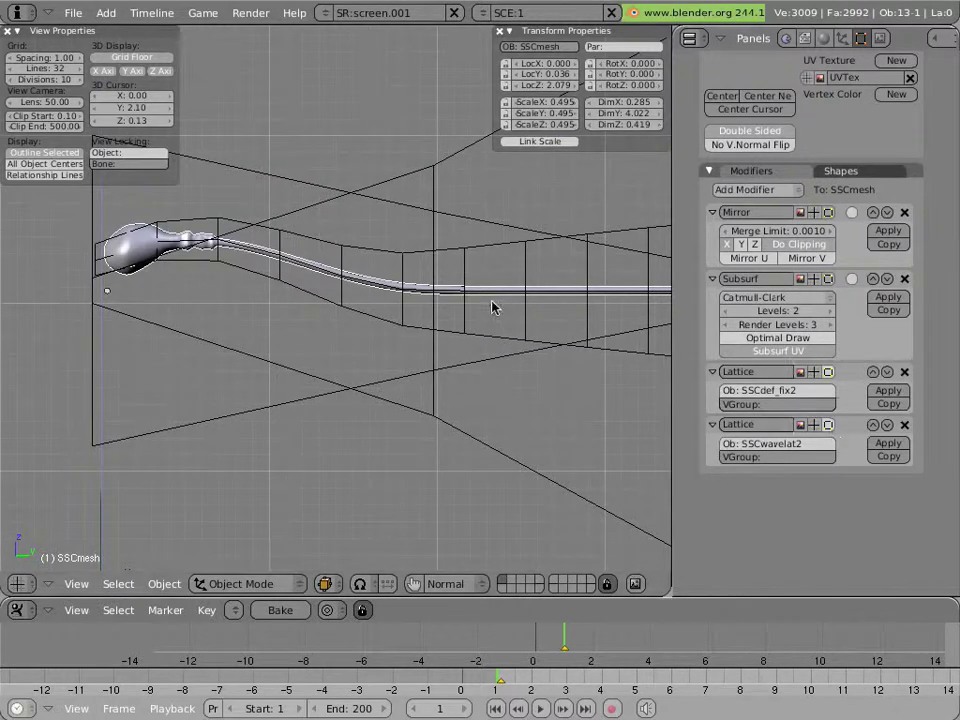
{"action": "key", "text": "alt+a"}
{"action": "key", "text": "Escape"}
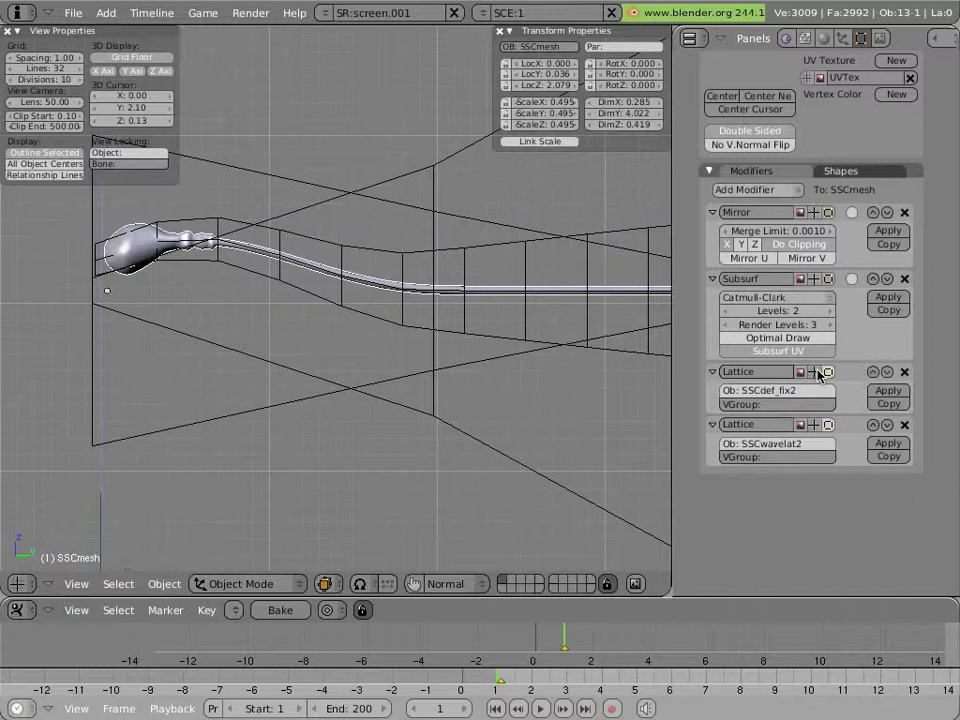
{"action": "left_click", "coordinate": [817, 371]}
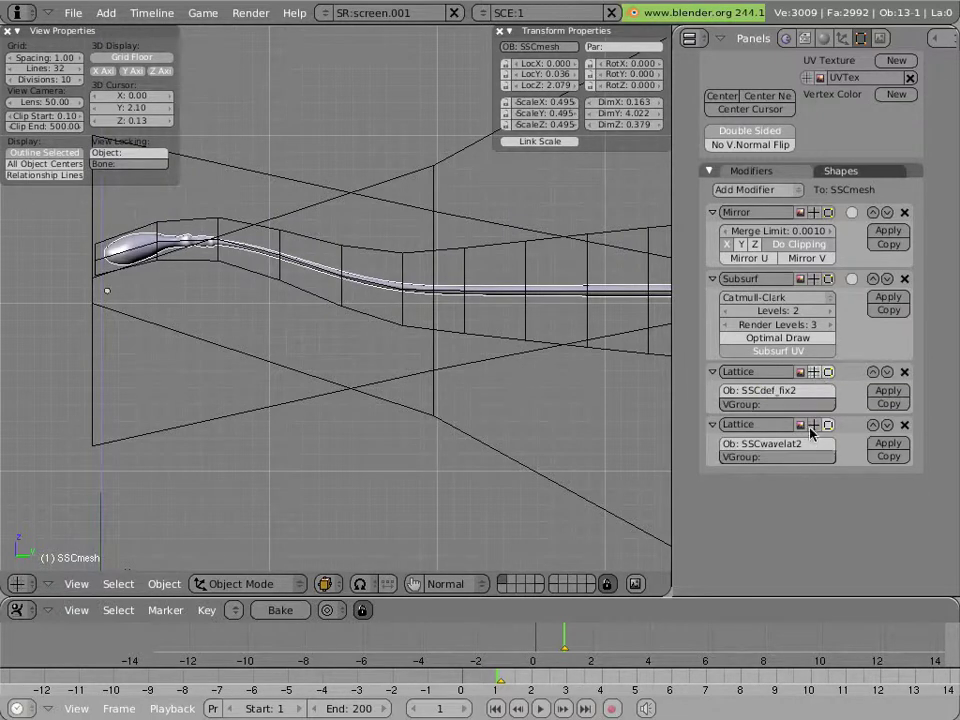
{"action": "key", "text": "alt+a"}
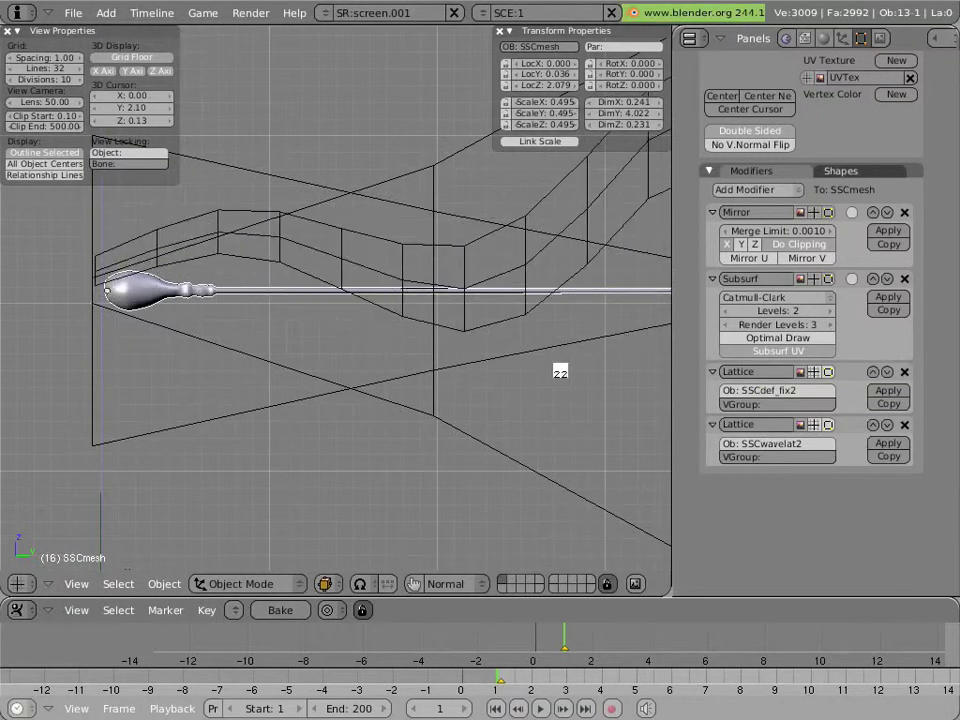
{"action": "key", "text": "Escape"}
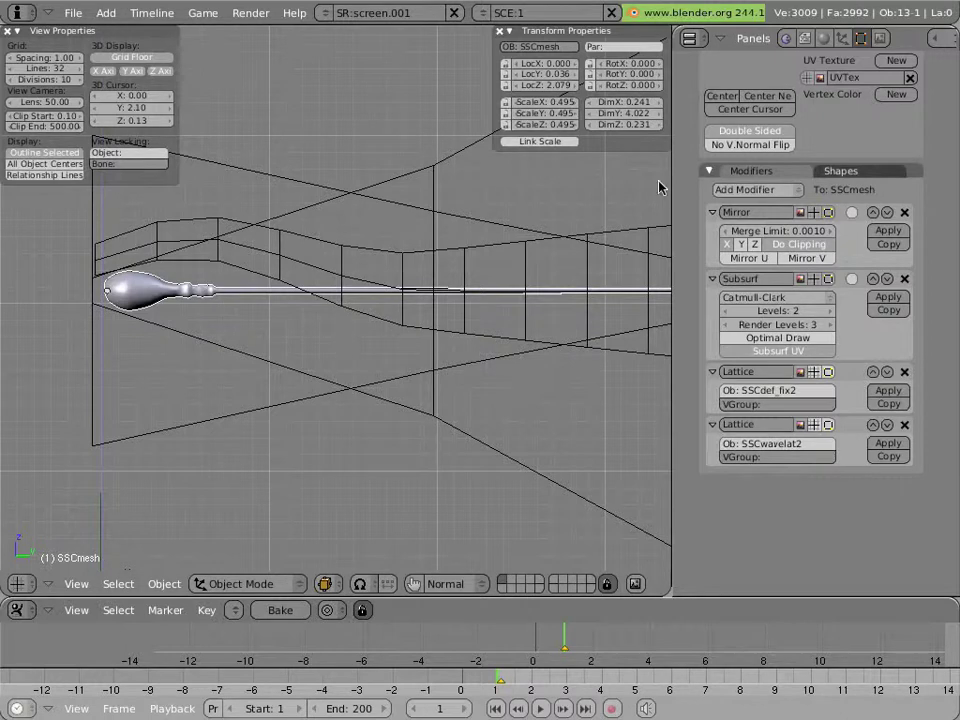
Add a Wave modifier to the sperm mesh and play to preview it.
{"action": "left_click", "coordinate": [771, 189]}
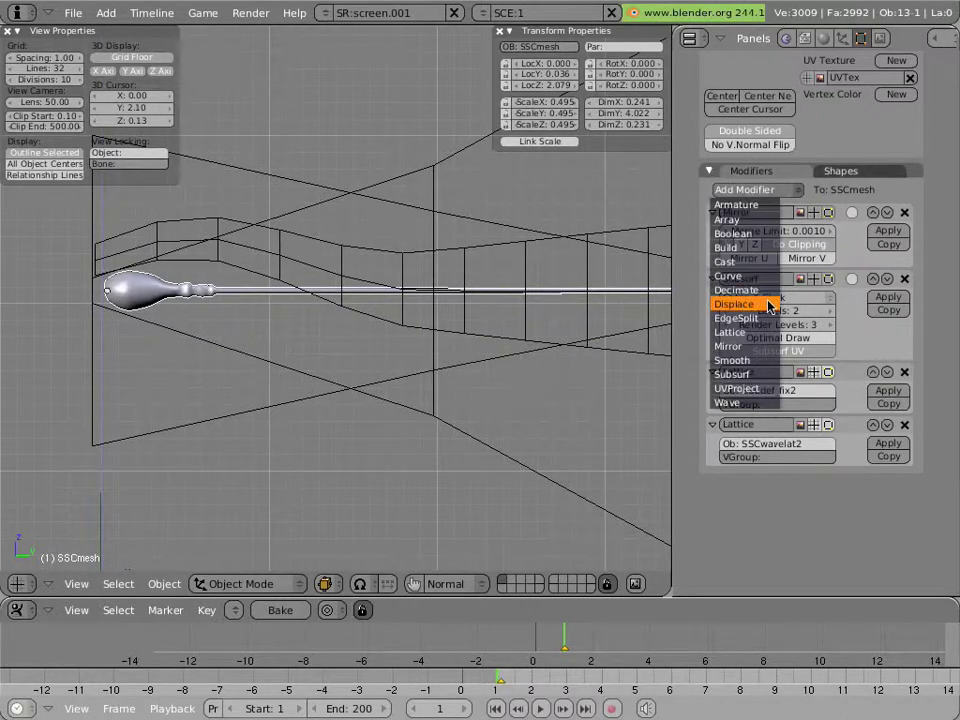
{"action": "left_click", "coordinate": [743, 404]}
{"action": "key", "text": "alt+a"}
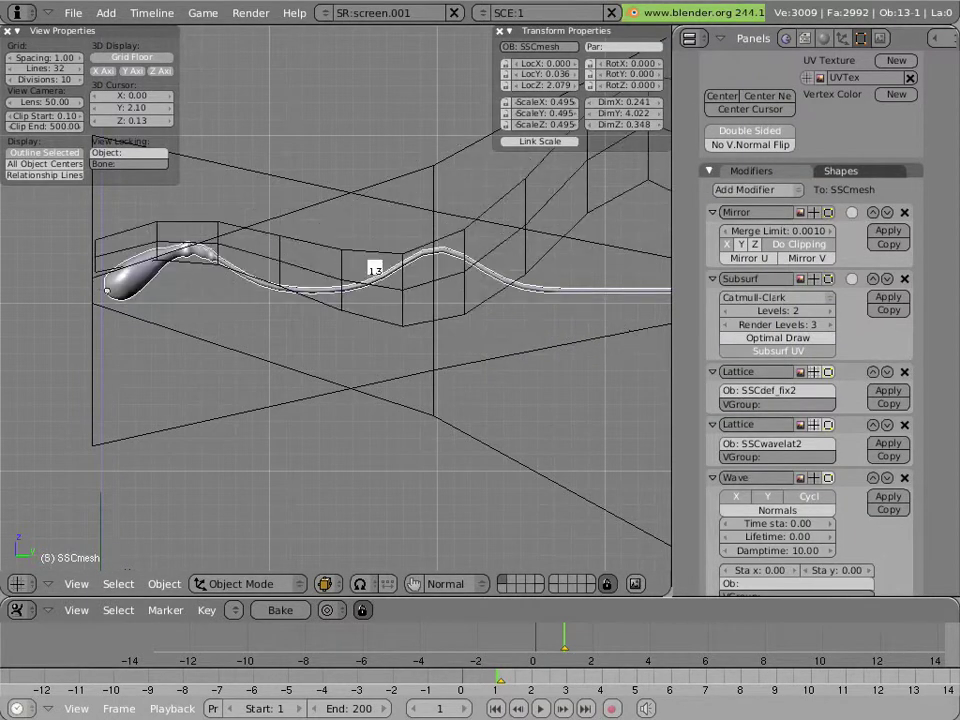
{"action": "key", "text": "Escape"}
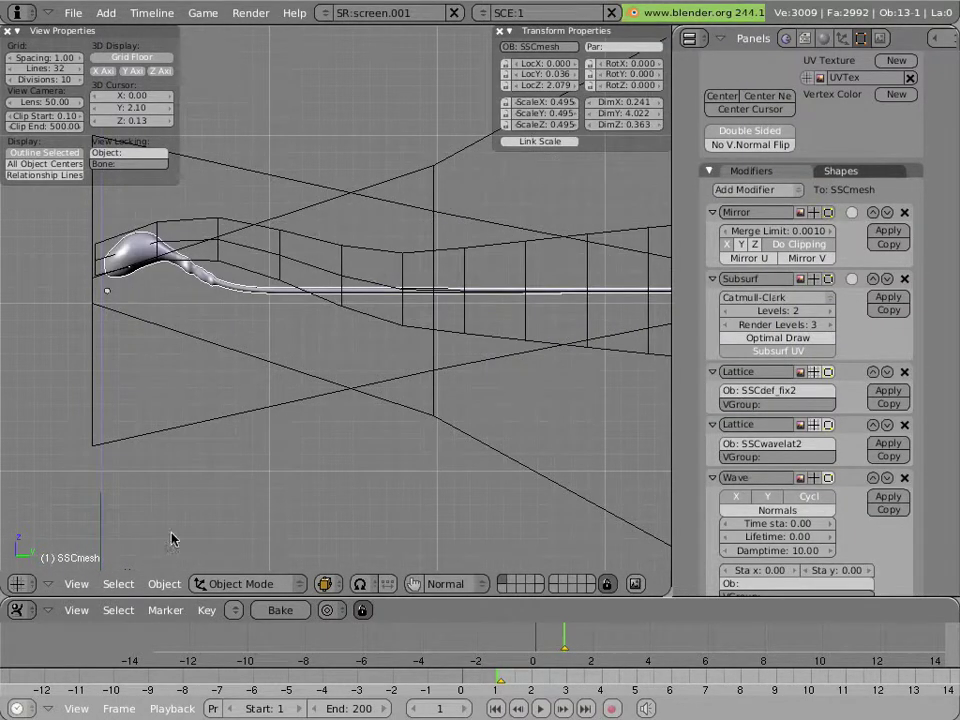
Scrub the timeline around frame 10 to inspect the tail wave, then scroll to Wave settings.
{"action": "middle_click_drag", "start_coordinate": [398, 634], "coordinate": [332, 660]}
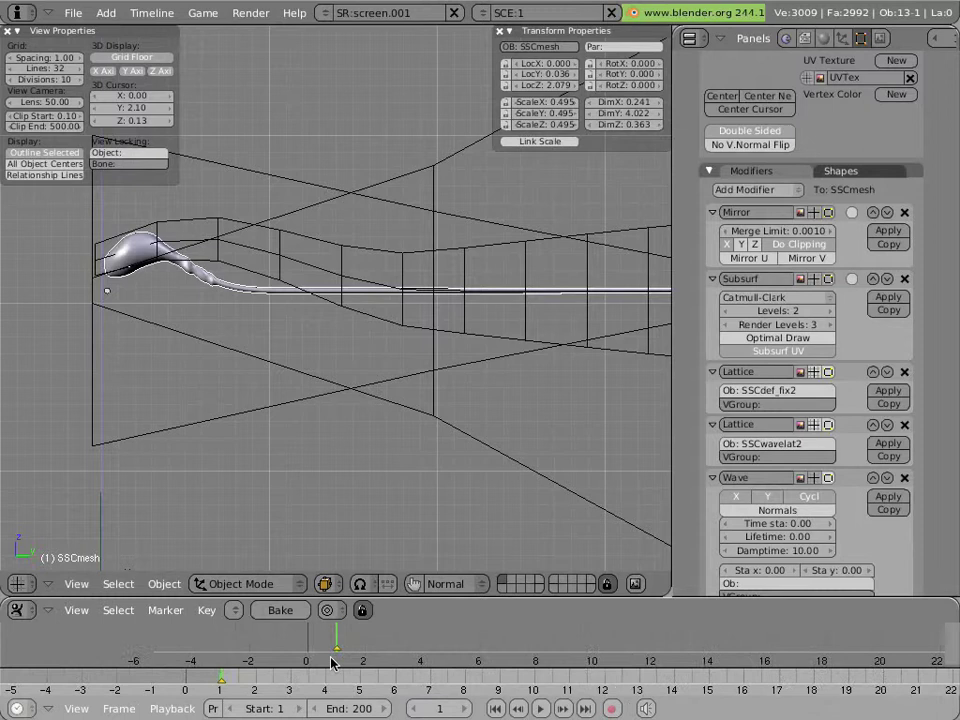
{"action": "left_click_drag", "start_coordinate": [318, 651], "coordinate": [631, 655]}
{"action": "mouse_move", "coordinate": [631, 655]}
{"action": "left_mouse_down"}
{"action": "mouse_move", "coordinate": [452, 660]}
{"action": "mouse_move", "coordinate": [566, 660]}
{"action": "left_mouse_up"}
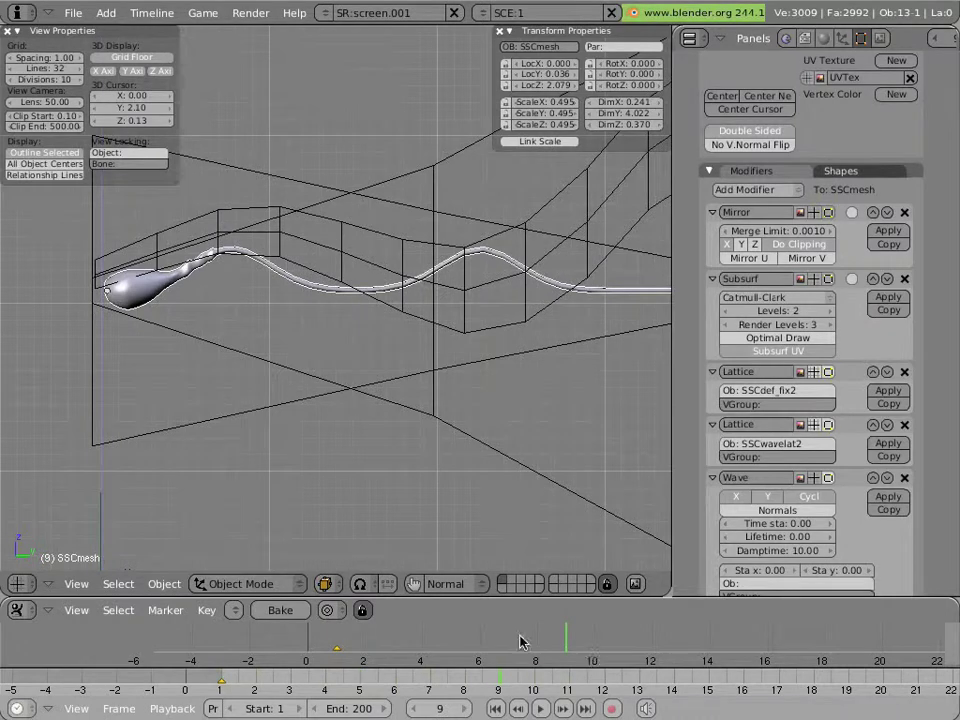
{"action": "scroll", "coordinate": [812, 475], "scroll_direction": "down", "scroll_amount": 5}
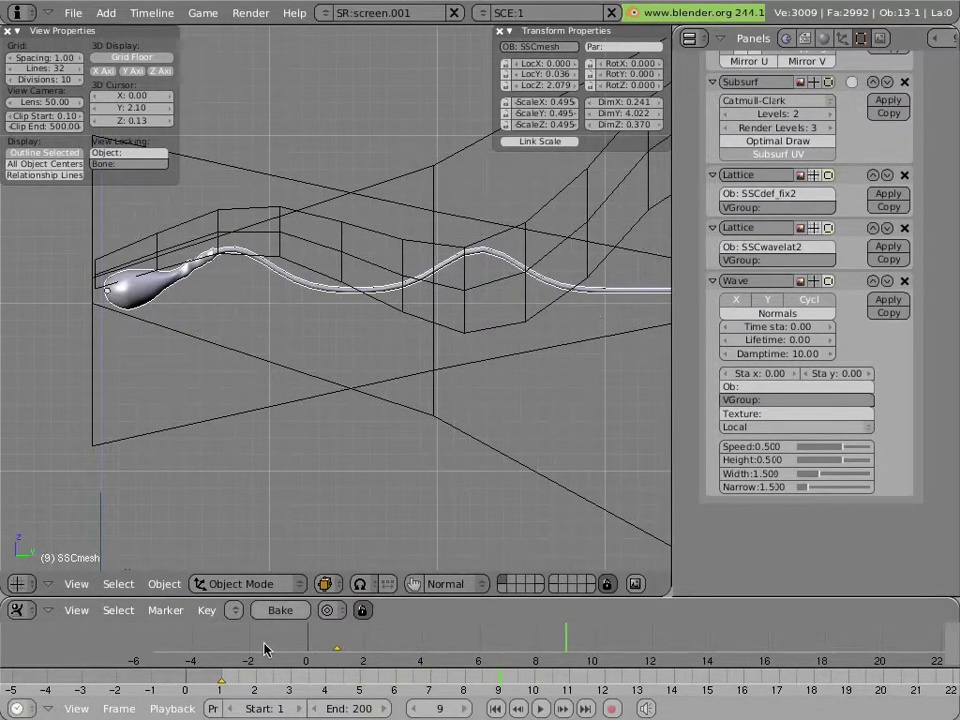
Lower the Wave start time below -2, adjust speed to a small positive value, and preview.
{"action": "key", "text": "shift+Left"}
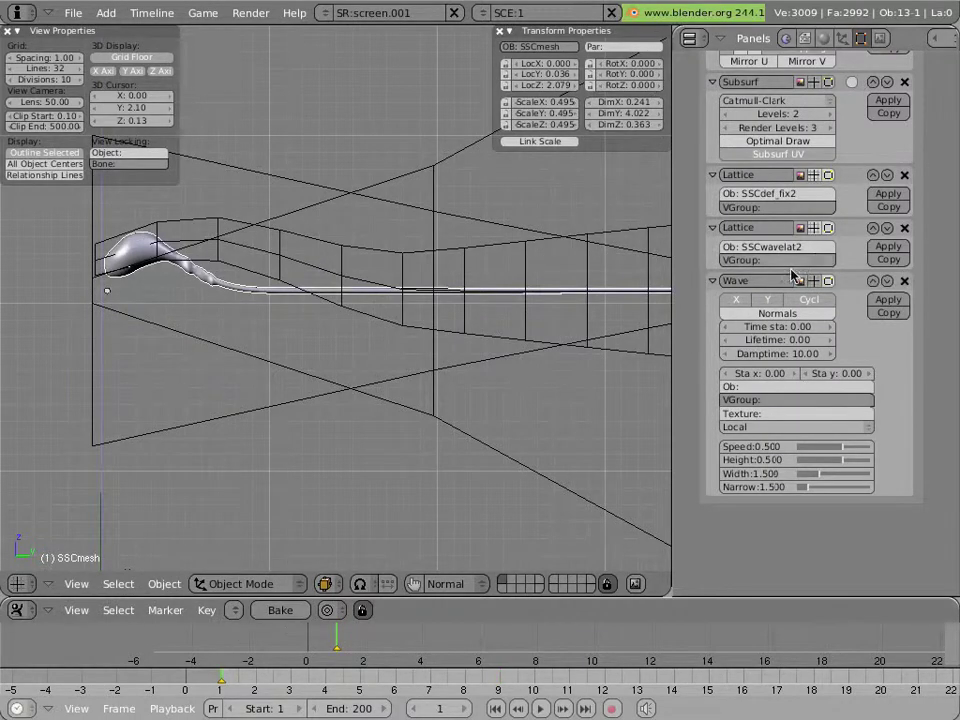
{"action": "left_click", "coordinate": [729, 333]}
{"action": "left_click", "coordinate": [729, 333]}
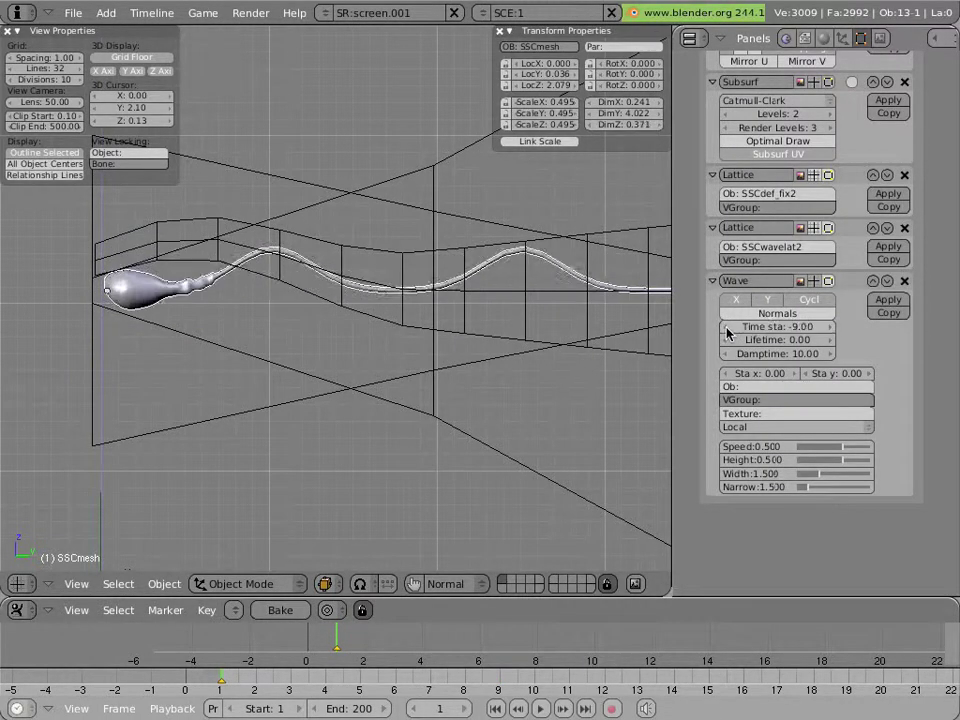
{"action": "left_click", "coordinate": [727, 333]}
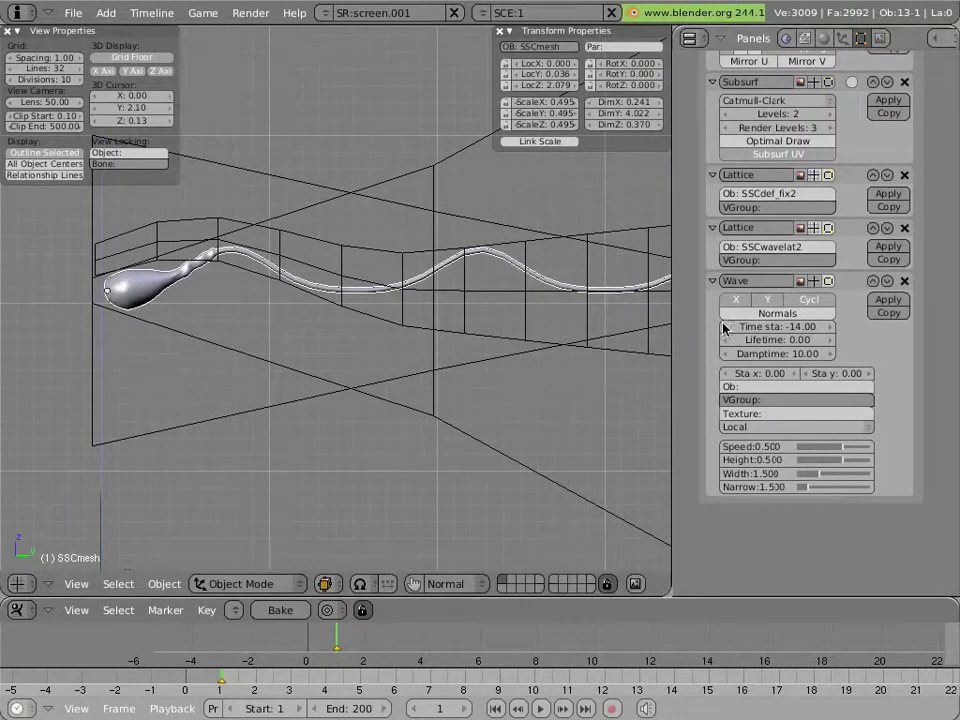
{"action": "left_click_drag", "start_coordinate": [827, 447], "coordinate": [824, 450]}
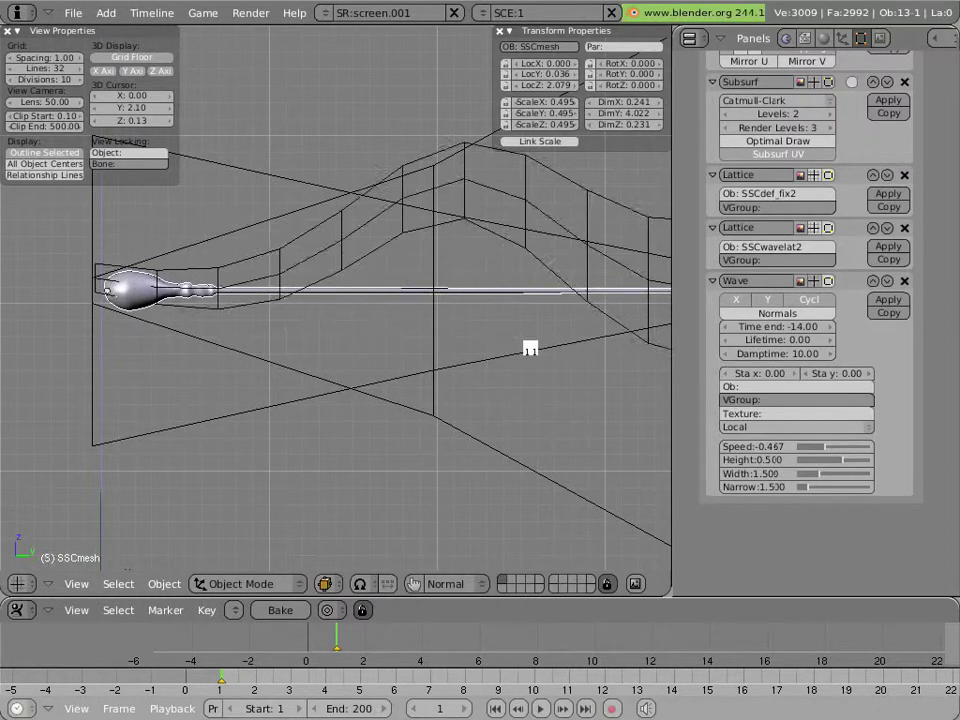
{"action": "mouse_move", "coordinate": [826, 450]}
{"action": "left_mouse_down"}
{"action": "mouse_move", "coordinate": [852, 447]}
{"action": "mouse_move", "coordinate": [815, 447]}
{"action": "left_mouse_up"}
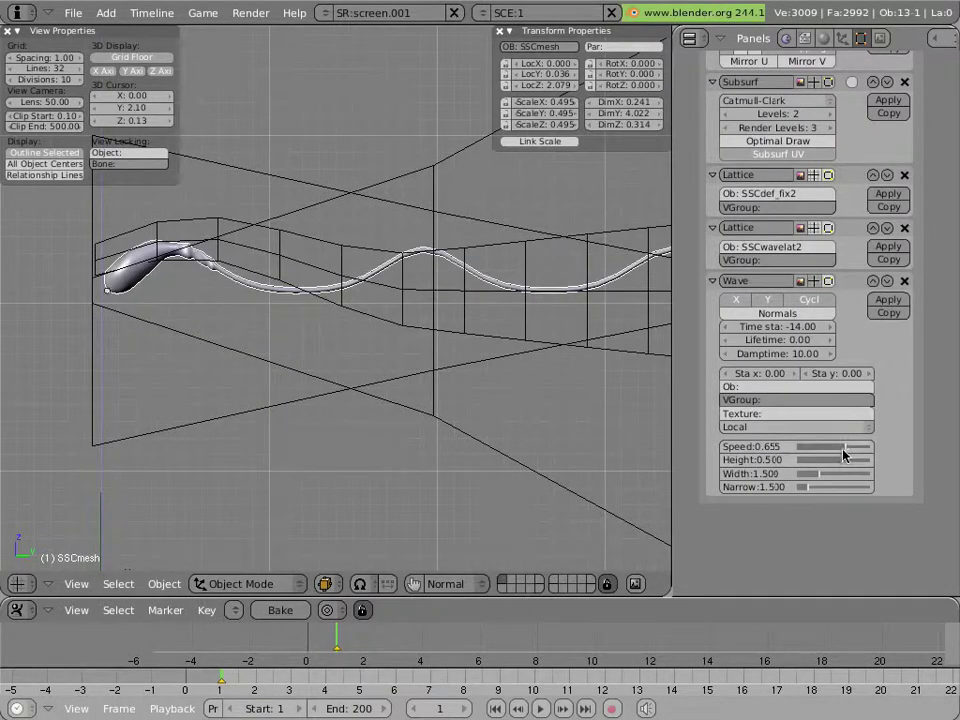
{"action": "key", "text": "alt+a"}
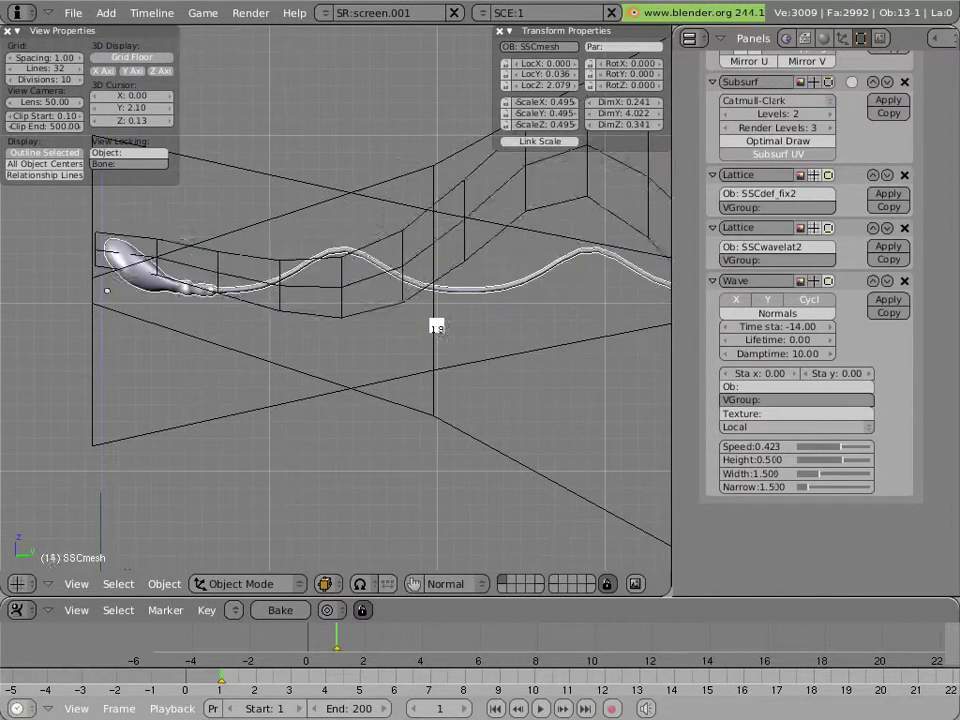
{"action": "key", "text": "Escape"}
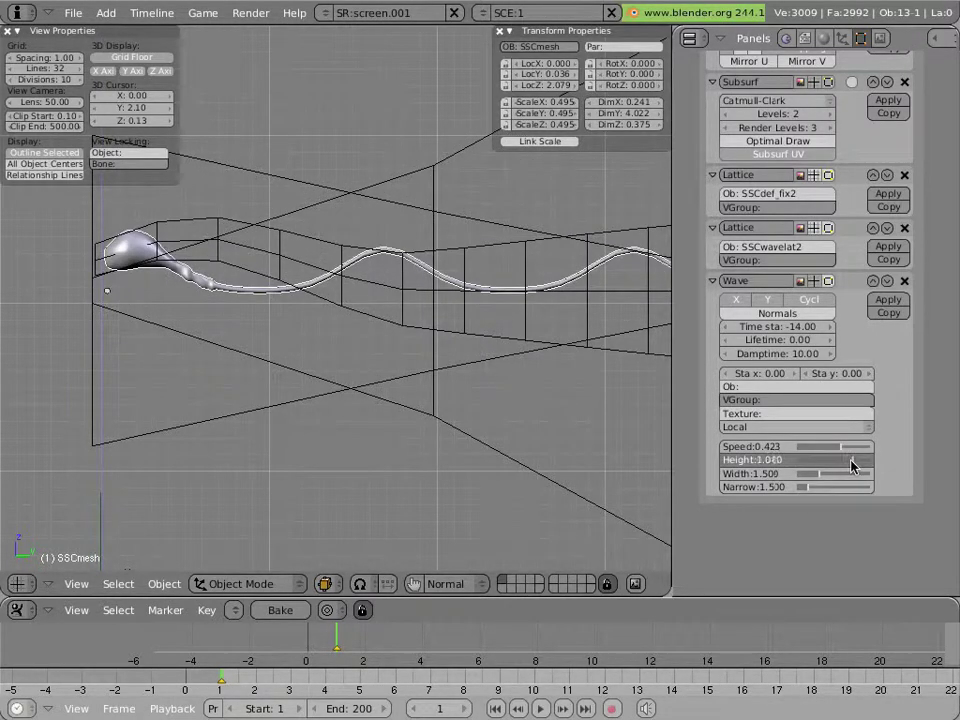
Raise wave height to 1.080 and set narrowness to 1.016, then play.
{"action": "mouse_move", "coordinate": [841, 464]}
{"action": "left_mouse_down"}
{"action": "mouse_move", "coordinate": [852, 466]}
{"action": "mouse_move", "coordinate": [826, 478]}
{"action": "left_mouse_up"}
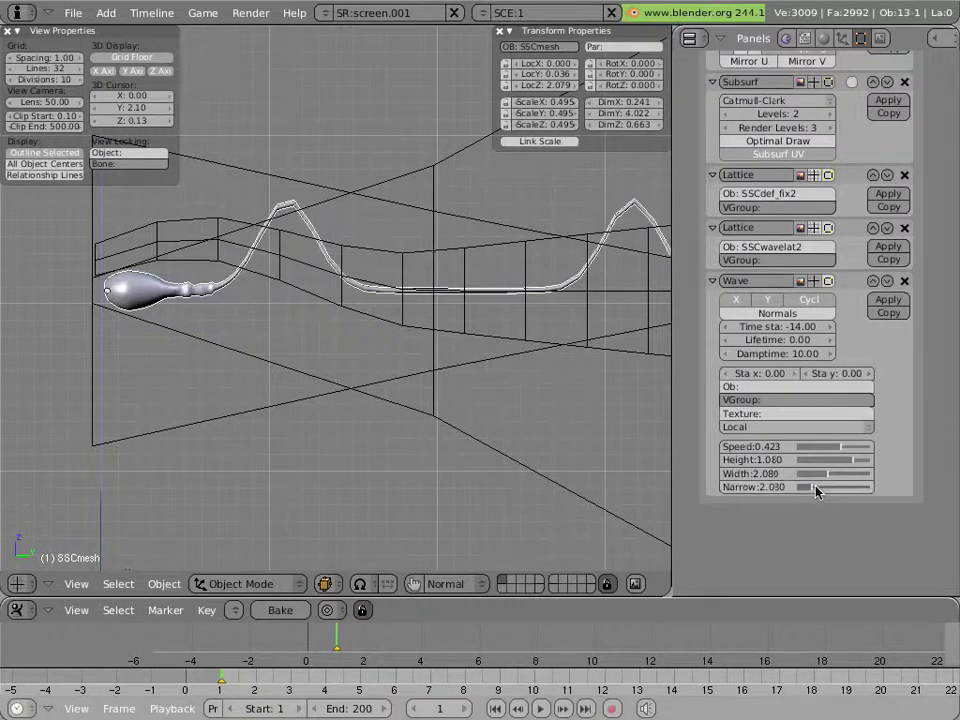
{"action": "left_click_drag", "start_coordinate": [812, 490], "coordinate": [808, 490]}
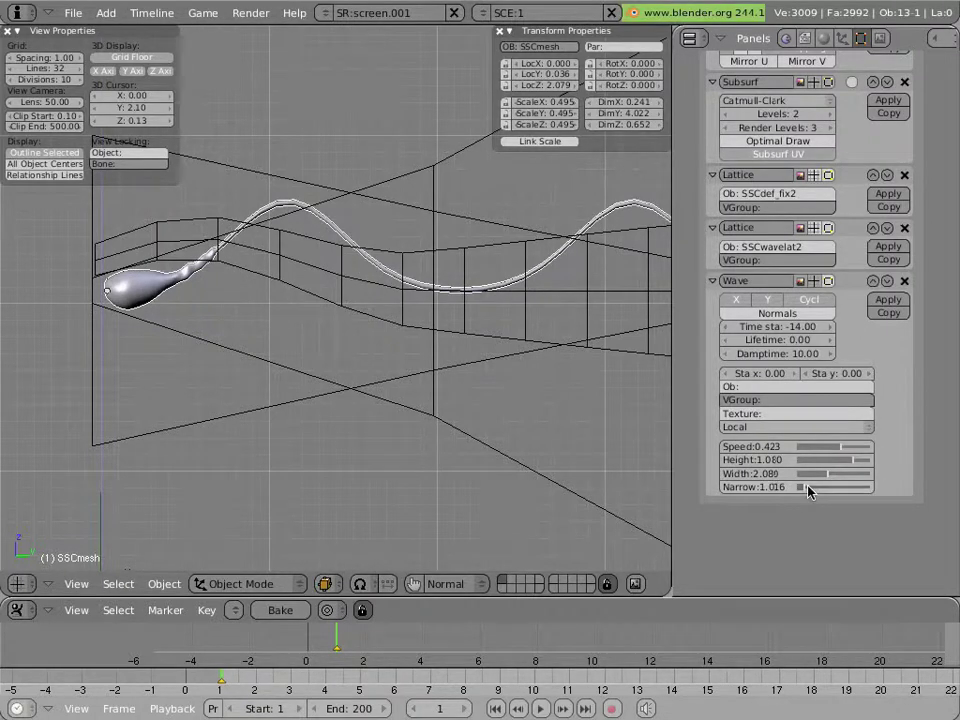
{"action": "key", "text": "alt+a"}
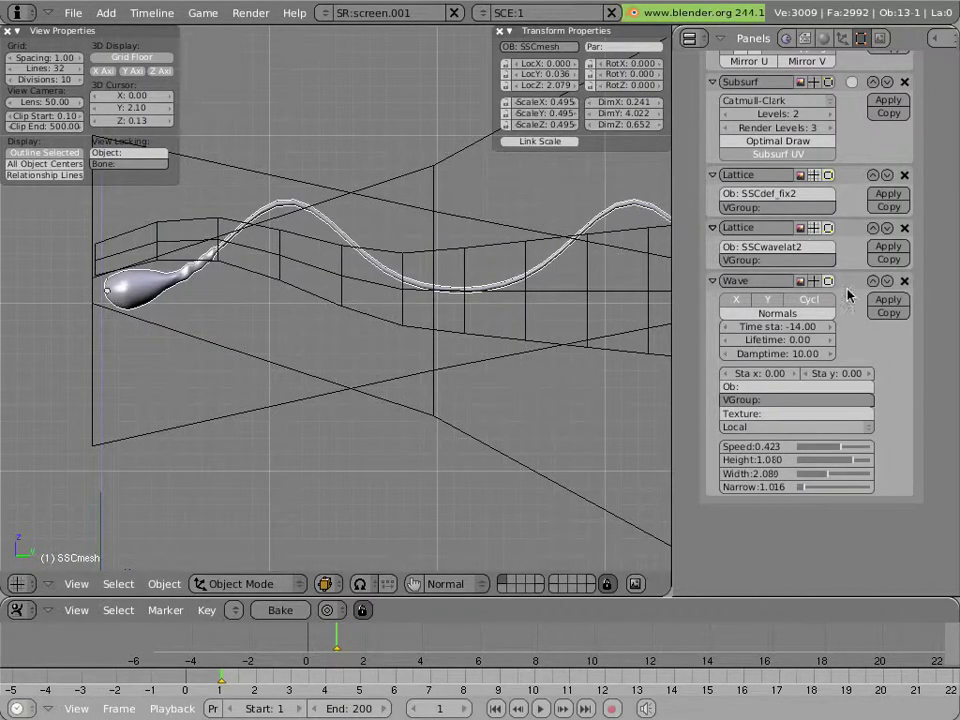
Delete the Wave modifier from SSCmesh and select the SSCwavelat2 lattice's modifier list.
{"action": "left_click", "coordinate": [904, 281]}
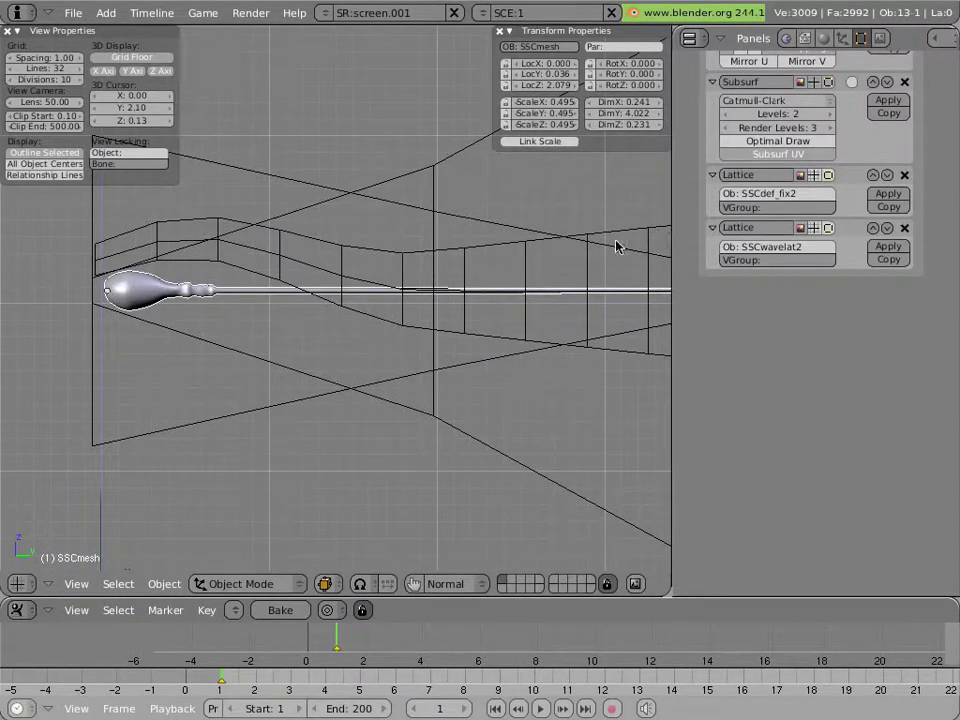
{"action": "right_click", "coordinate": [316, 260]}
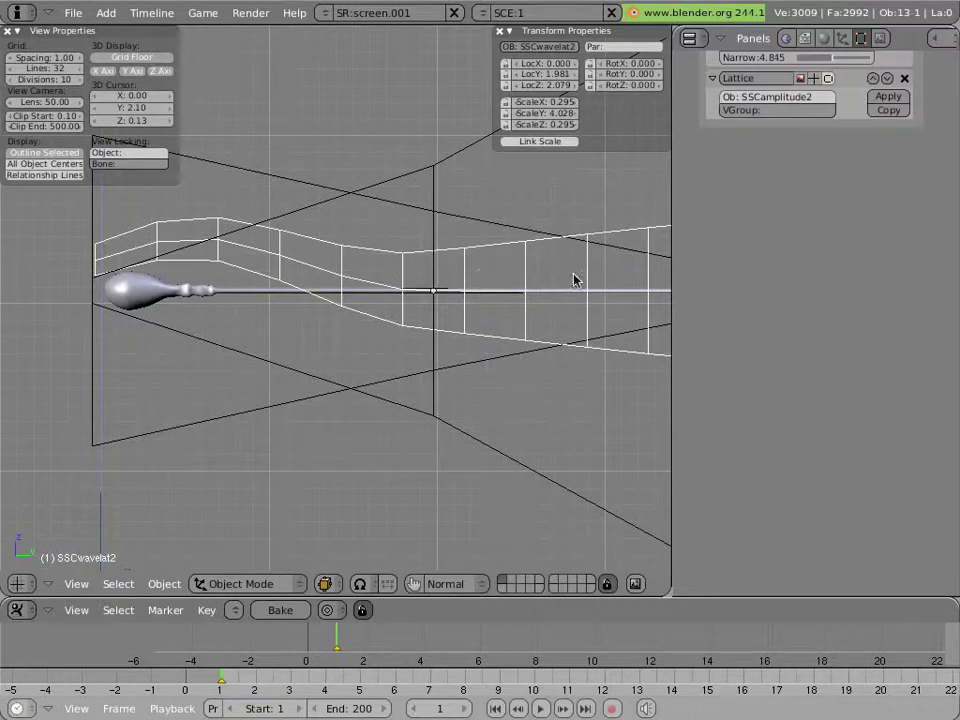
{"action": "scroll", "coordinate": [746, 274], "scroll_direction": "up", "scroll_amount": 3}
{"action": "scroll", "coordinate": [746, 274], "scroll_direction": "up", "scroll_amount": 2}
{"action": "scroll", "coordinate": [766, 283], "scroll_direction": "up", "scroll_amount": 5}
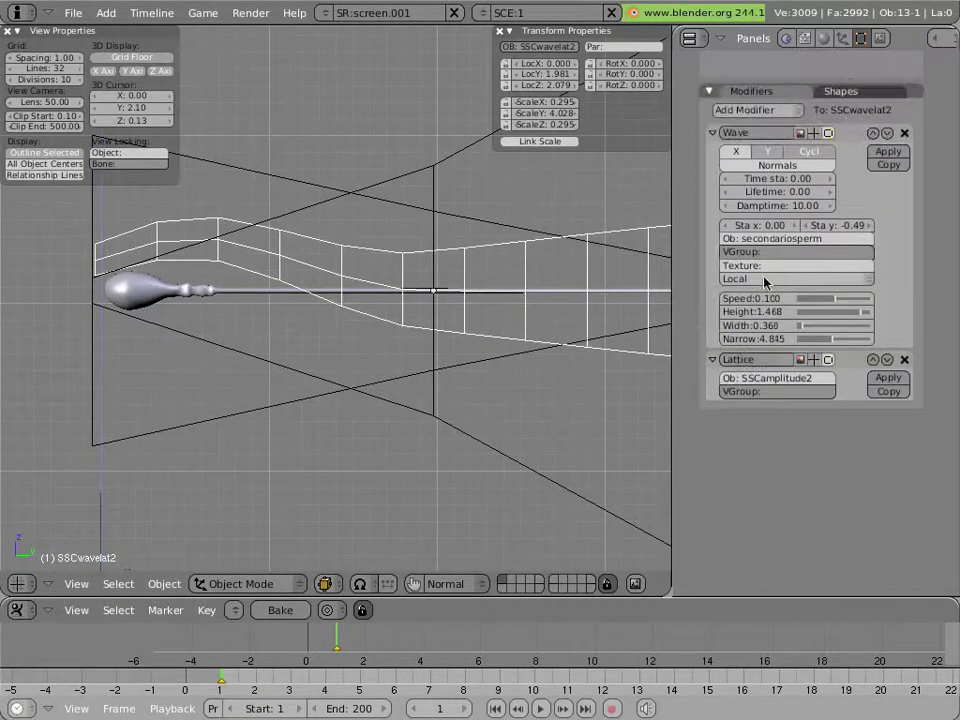
Enable the SSCamplitude2 lattice modifier on SSCwavelat2 and play to watch the cage wave.
{"action": "left_click", "coordinate": [814, 361]}
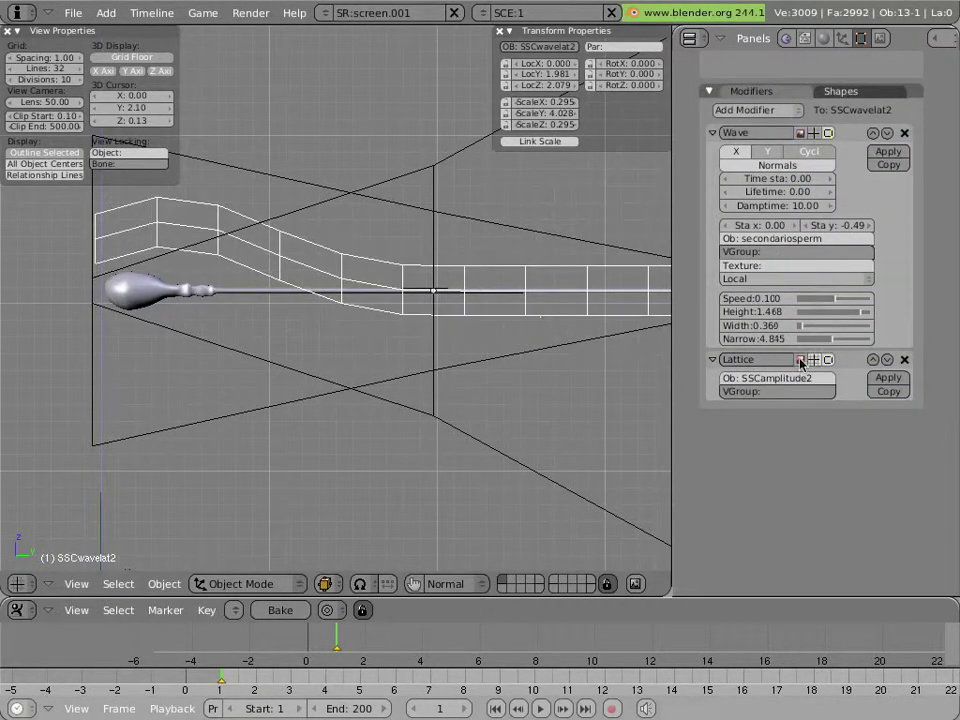
{"action": "key", "text": "alt+a"}
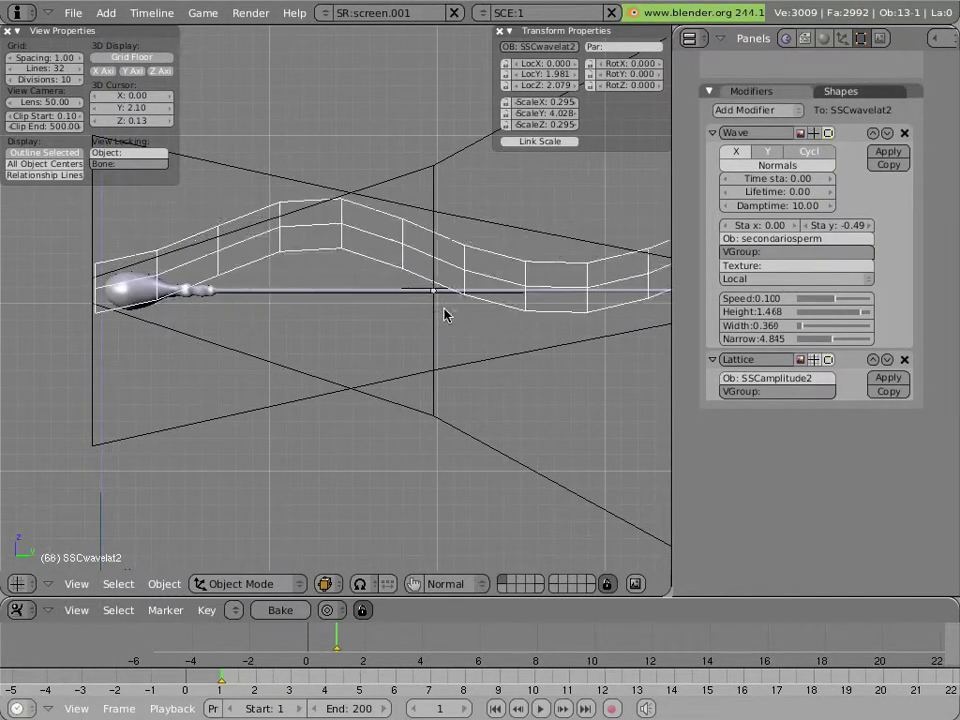
{"action": "key", "text": "Escape"}
Enable SSCmesh's SSCwavelat2 Lattice modifier and play to watch the sperm swim.
{"action": "right_click", "coordinate": [233, 291]}
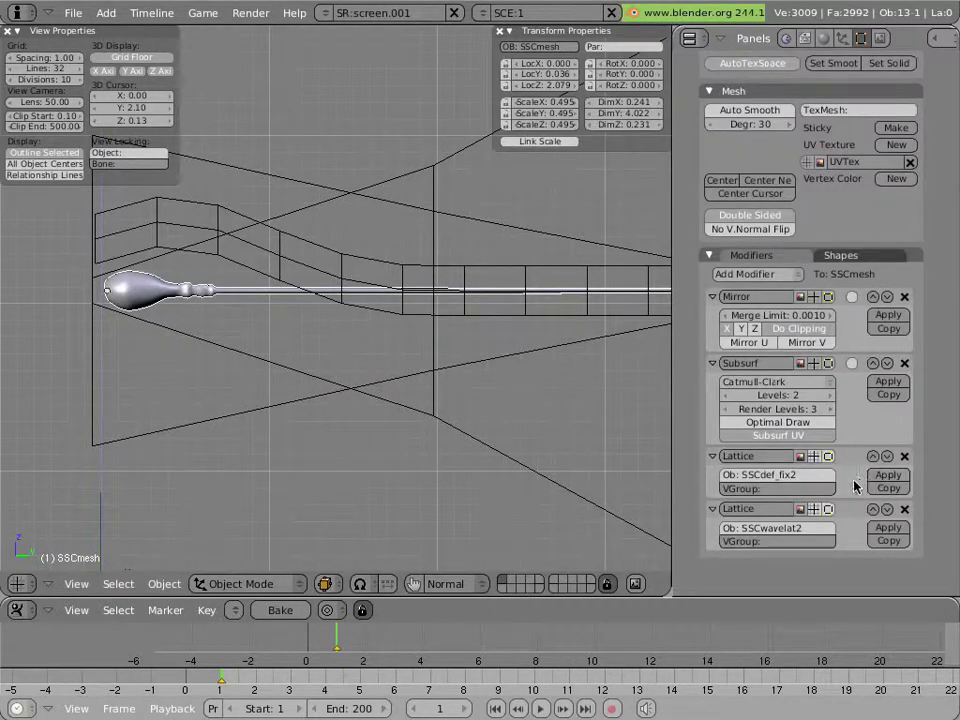
{"action": "left_click", "coordinate": [816, 511]}
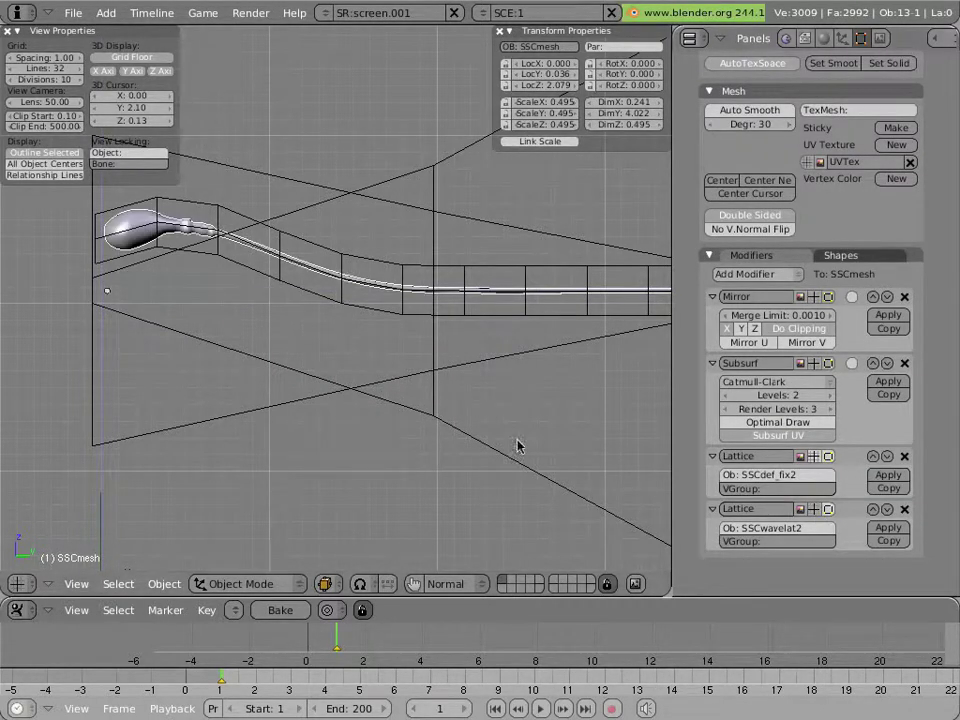
{"action": "scroll", "coordinate": [372, 371], "scroll_direction": "down", "scroll_amount": 2}
{"action": "key", "text": "alt+a"}
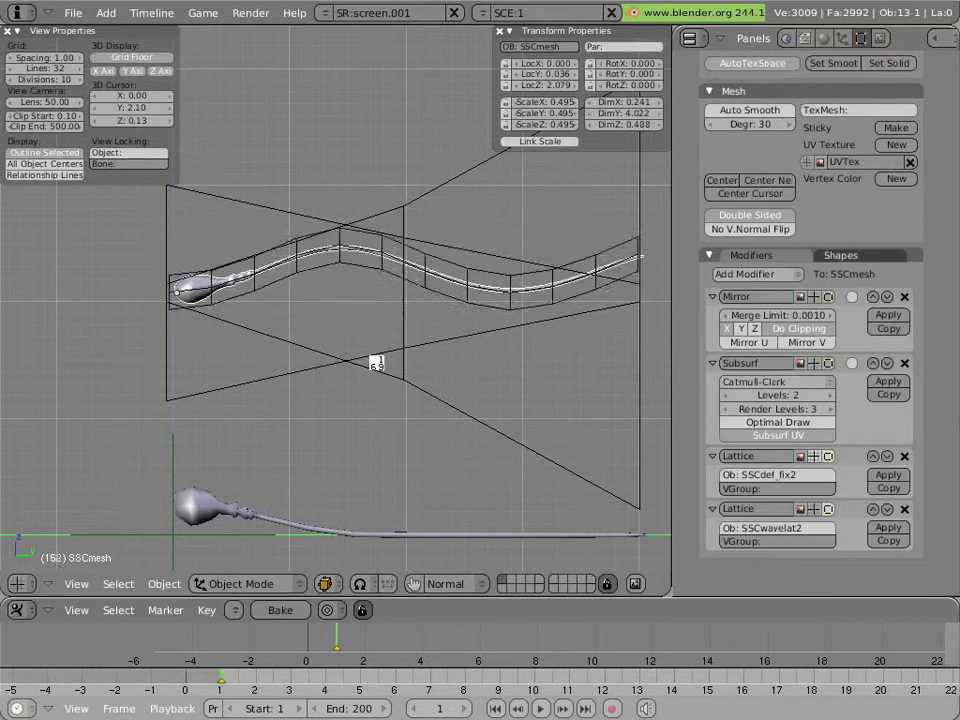
{"action": "key", "text": "Escape"}
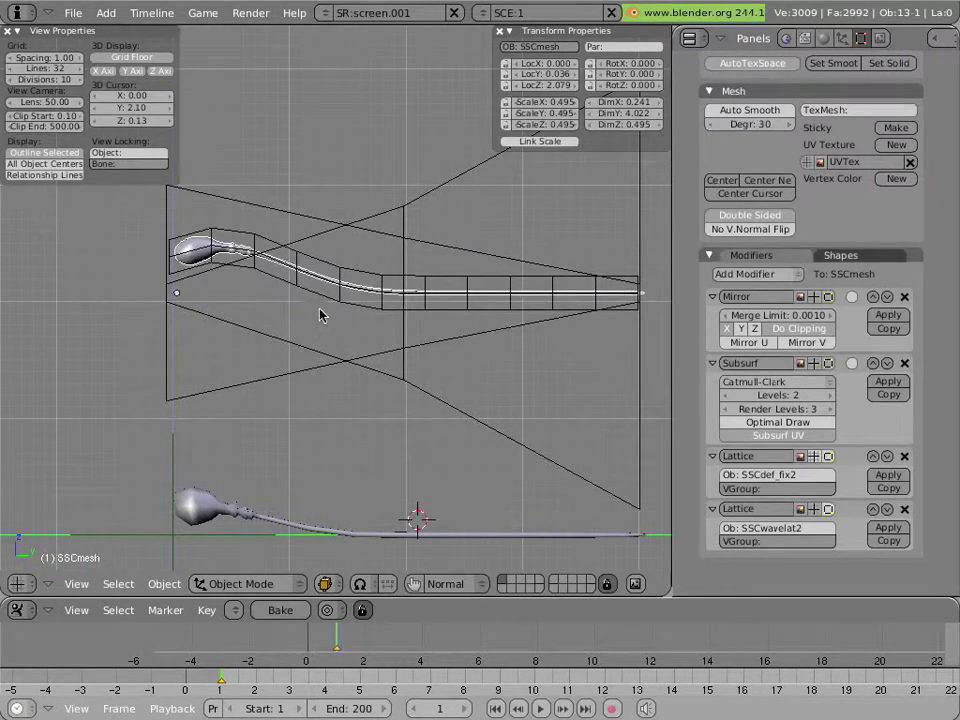
{"action": "right_click", "coordinate": [355, 323]}
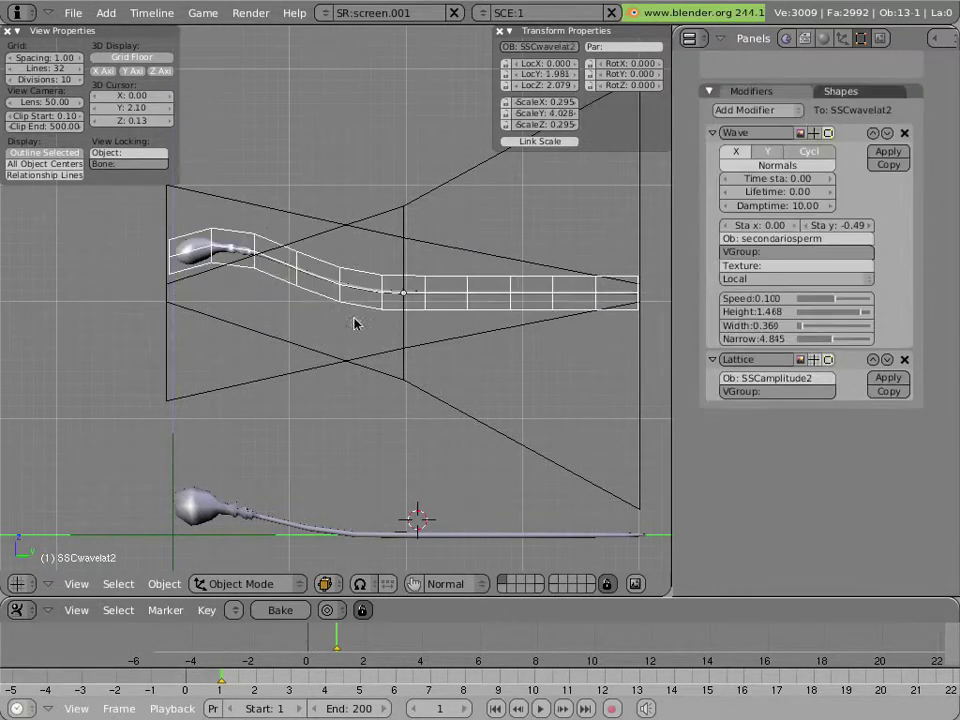
Toggle the SSCamplitude2 lattice's effect on the SSCwavelat2 wave lattice.
{"action": "right_click", "coordinate": [432, 400]}
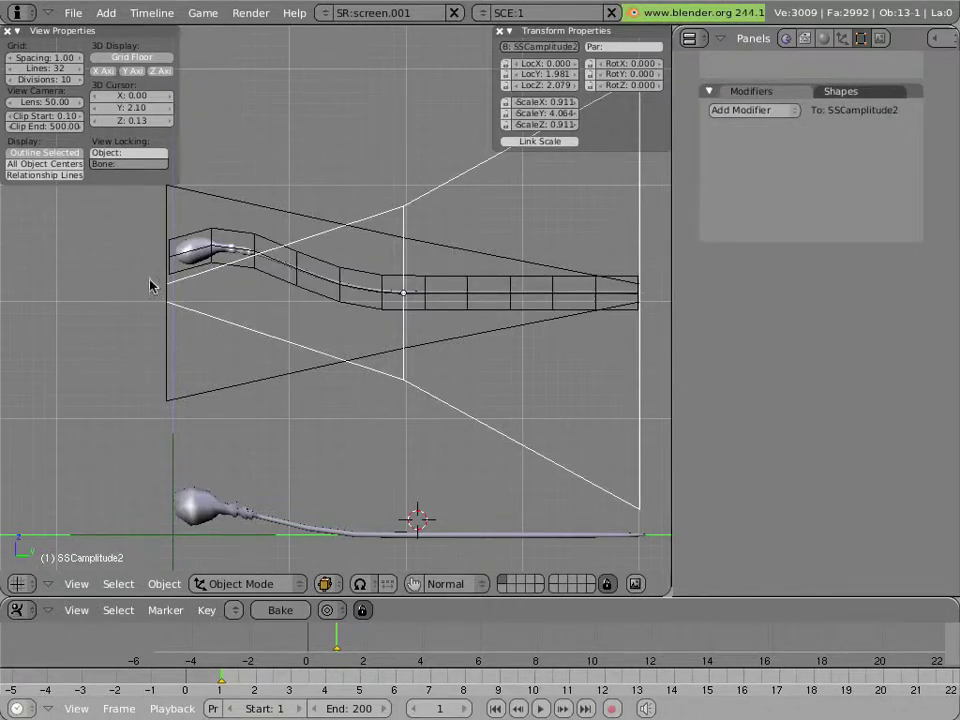
{"action": "right_click", "coordinate": [335, 305]}
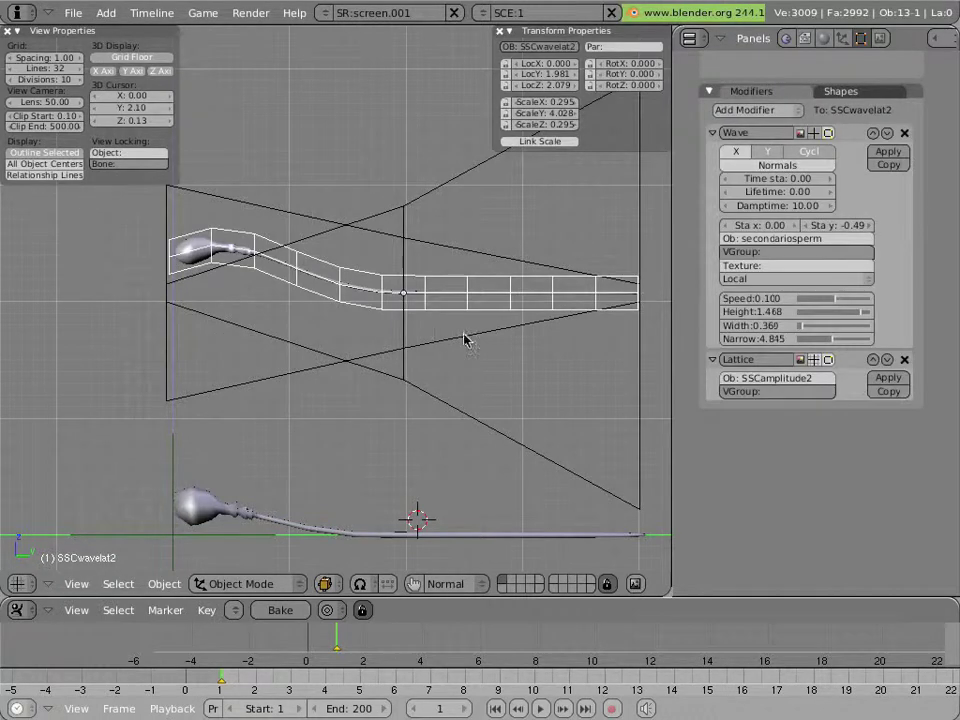
{"action": "left_click", "coordinate": [815, 360]}
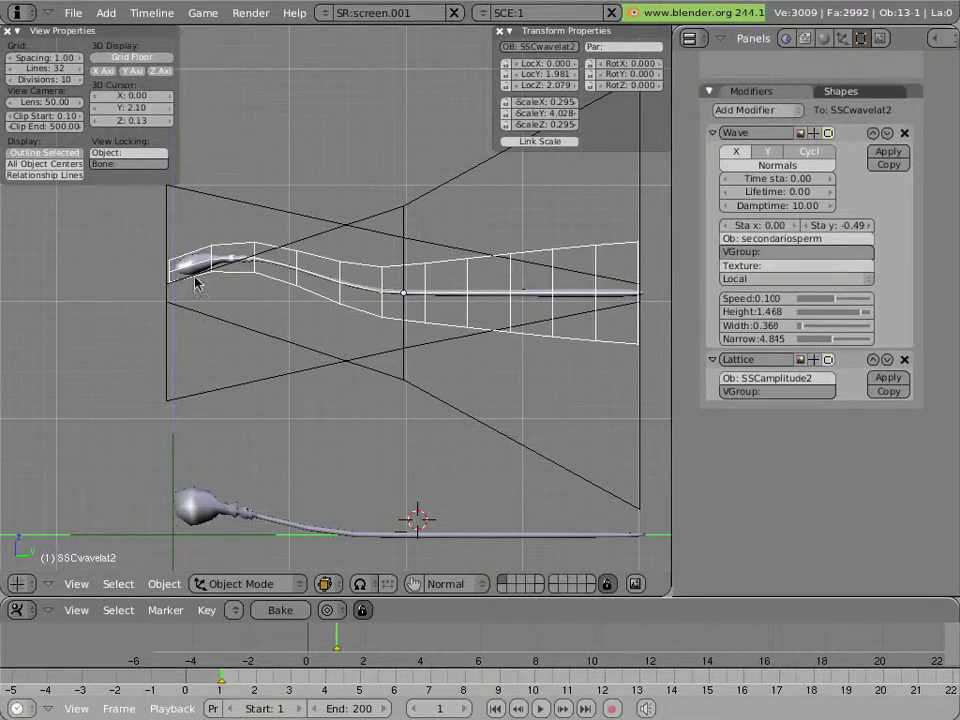
Box-select SSCamplitude2's left-end points, try scaling them, cancel, preview, and exit Edit Mode.
{"action": "right_click", "coordinate": [244, 338]}
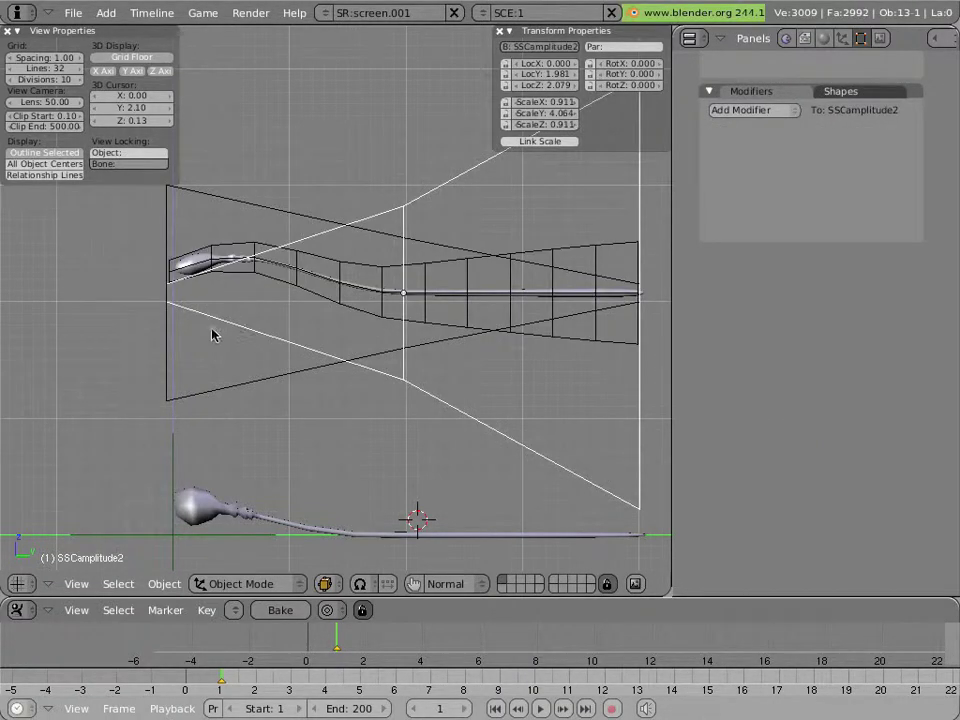
{"action": "key", "text": "Tab"}
{"action": "right_click", "coordinate": [162, 323]}
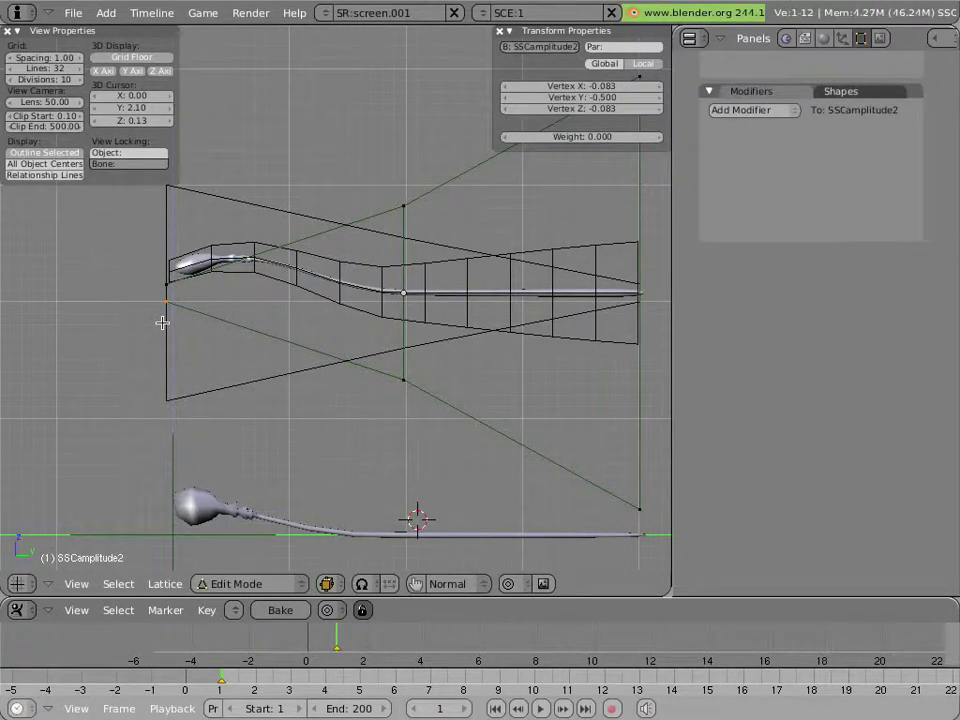
{"action": "key", "text": "b"}
{"action": "left_click_drag", "start_coordinate": [128, 236], "coordinate": [170, 345]}
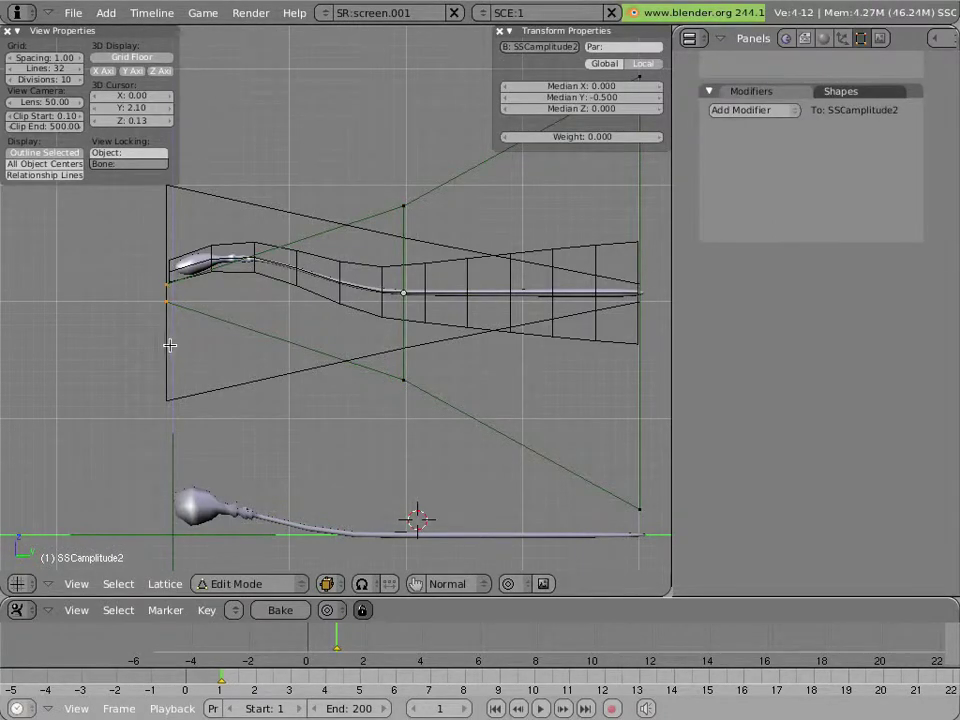
{"action": "key", "text": "s"}
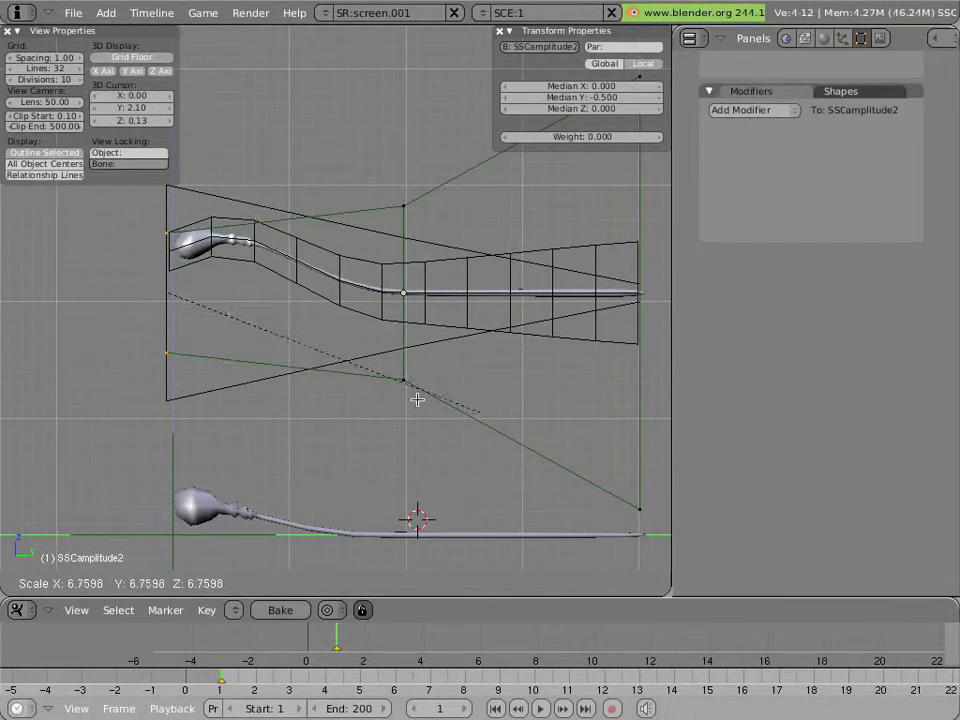
{"action": "right_click", "coordinate": [328, 347]}
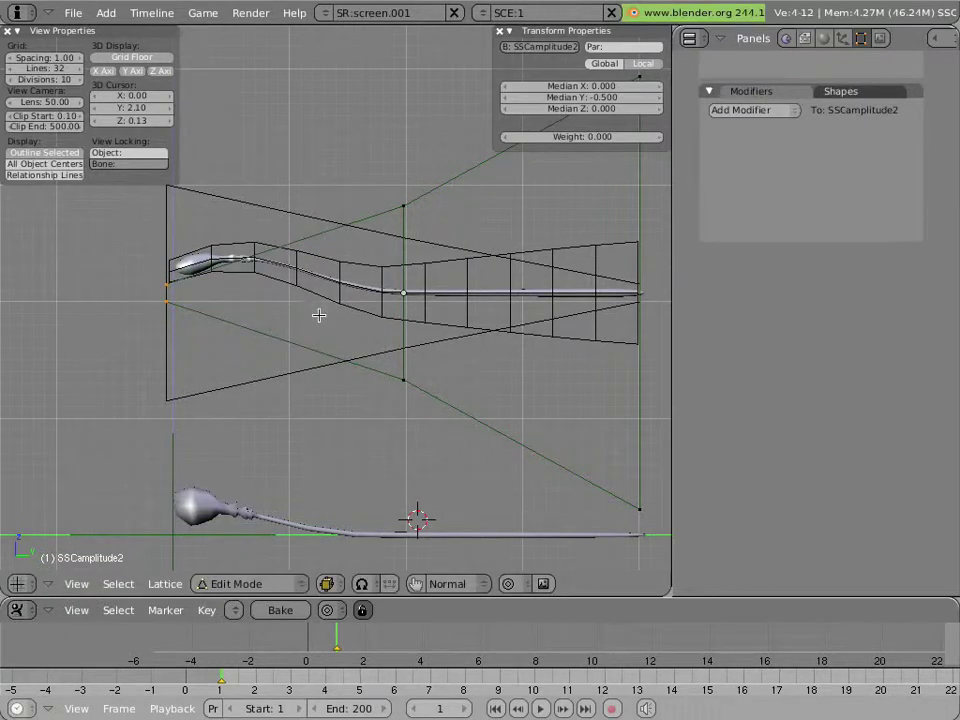
{"action": "key", "text": "alt+a"}
{"action": "key", "text": "Escape"}
{"action": "key", "text": "Tab"}
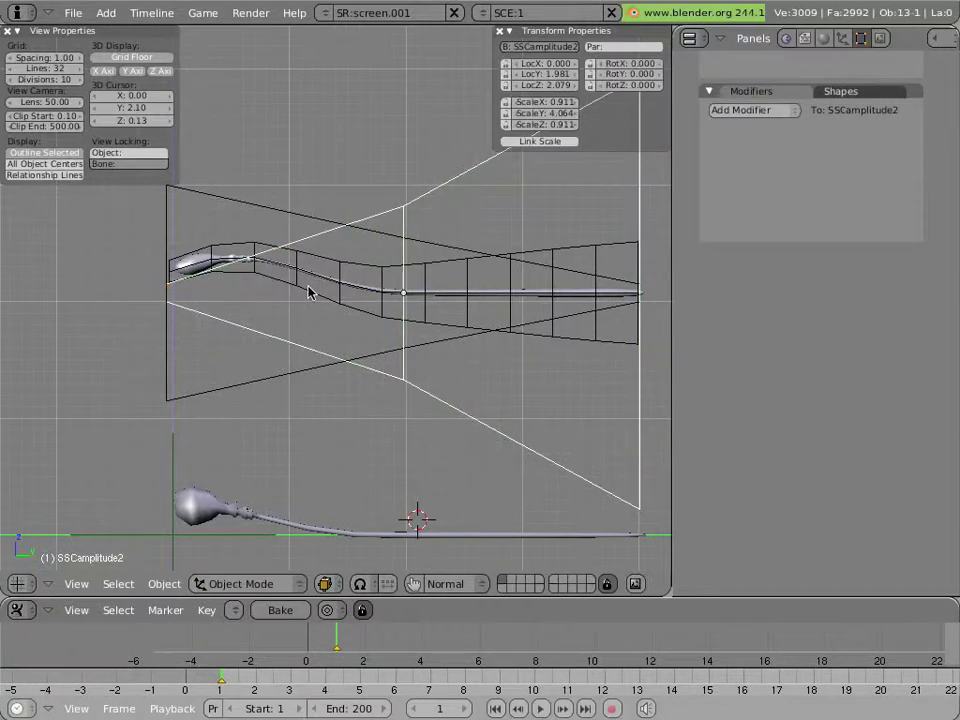
{"action": "right_click", "coordinate": [309, 282]}
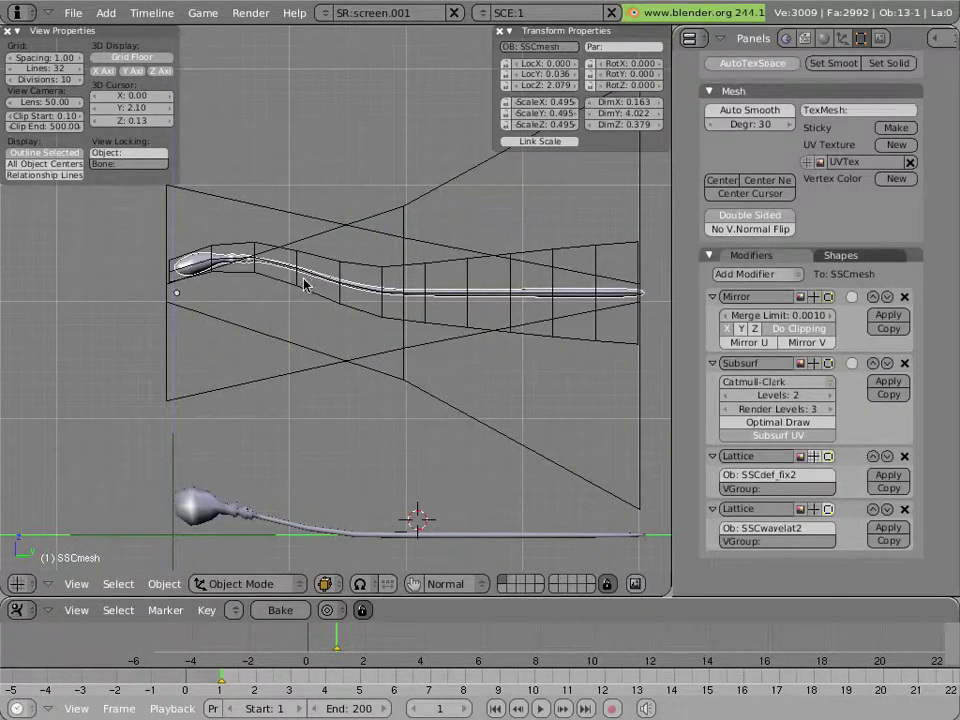
{"action": "key", "text": "alt+a"}
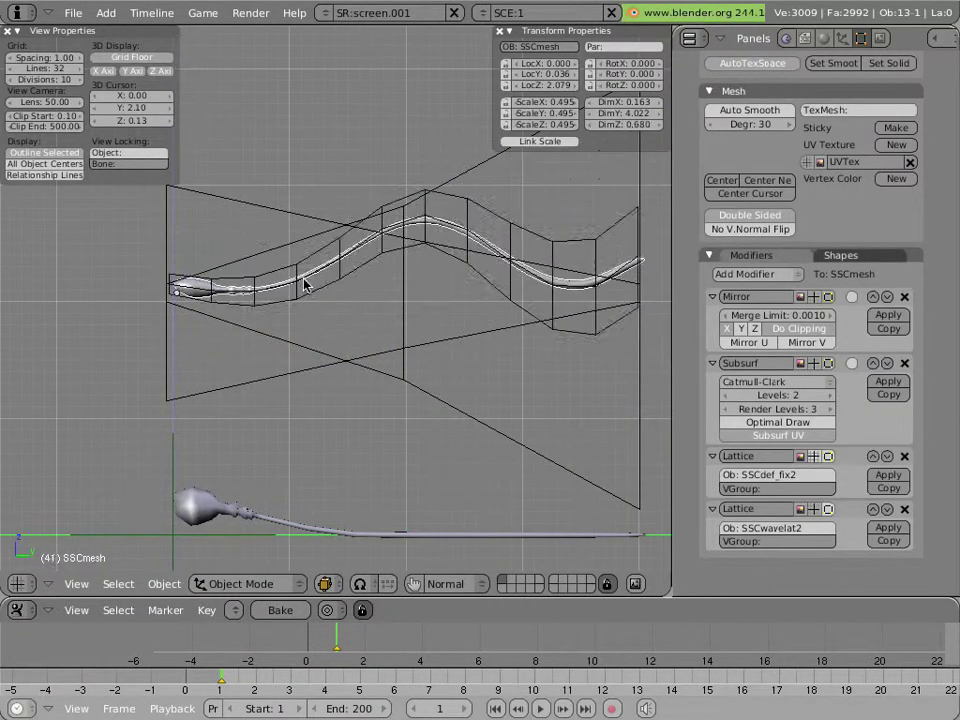
{"action": "key", "text": "Escape"}
{"action": "mouse_move", "coordinate": [214, 294]}
{"action": "middle_mouse_down"}
{"action": "mouse_move", "coordinate": [240, 311]}
{"action": "mouse_move", "coordinate": [306, 317]}
{"action": "mouse_move", "coordinate": [174, 317]}
{"action": "middle_mouse_up"}
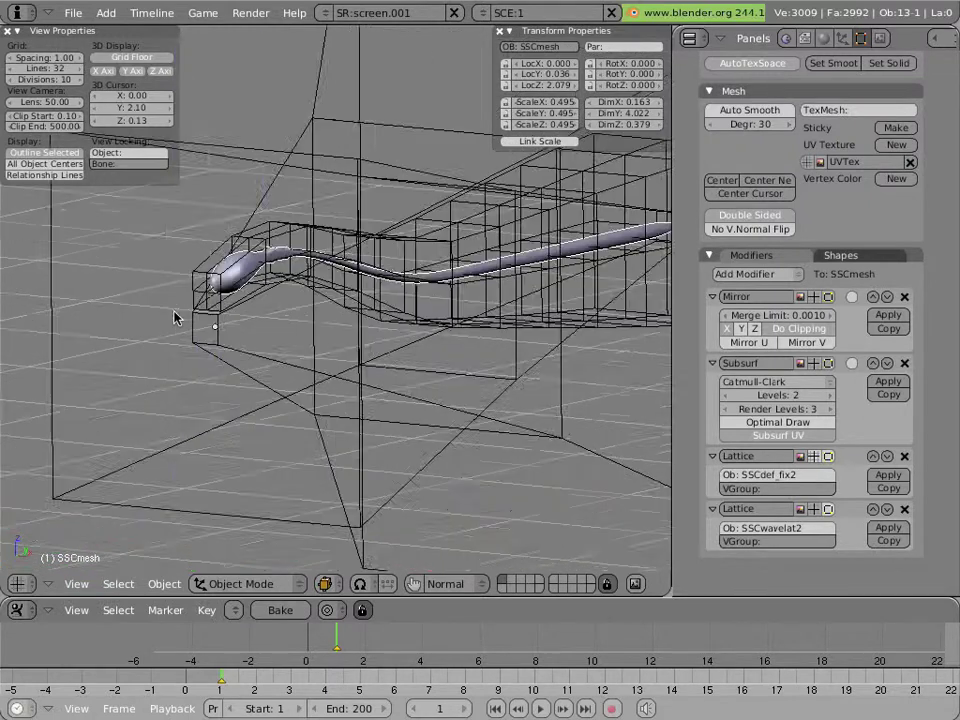
{"action": "scroll", "coordinate": [174, 317], "scroll_direction": "up", "scroll_amount": 2}
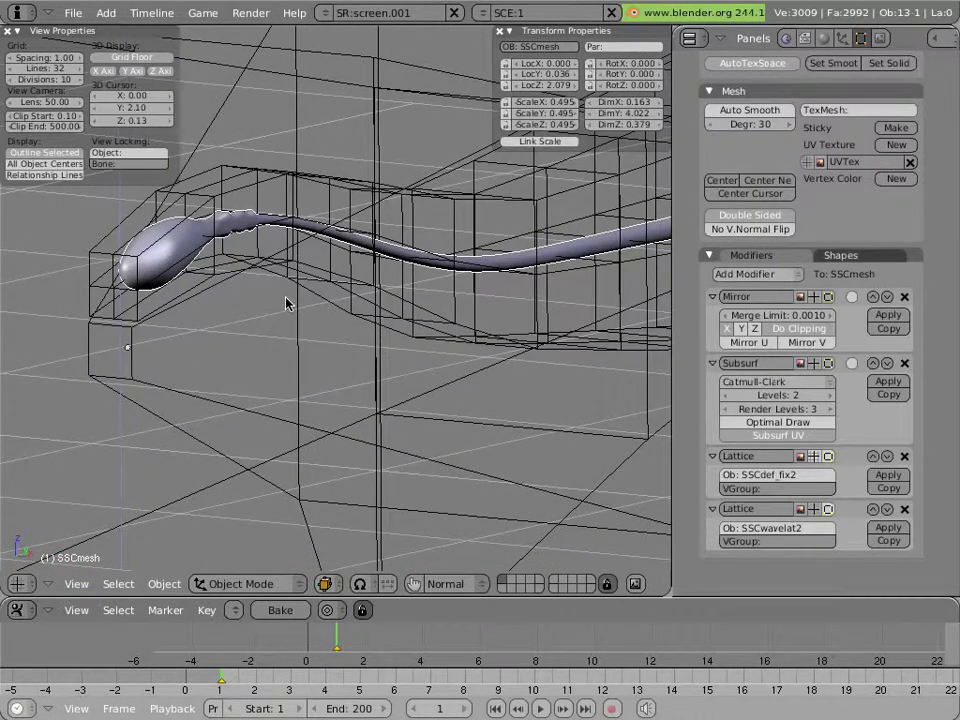
{"action": "key", "text": "KP_3"}
{"action": "scroll", "coordinate": [285, 303], "scroll_direction": "down", "scroll_amount": 3}
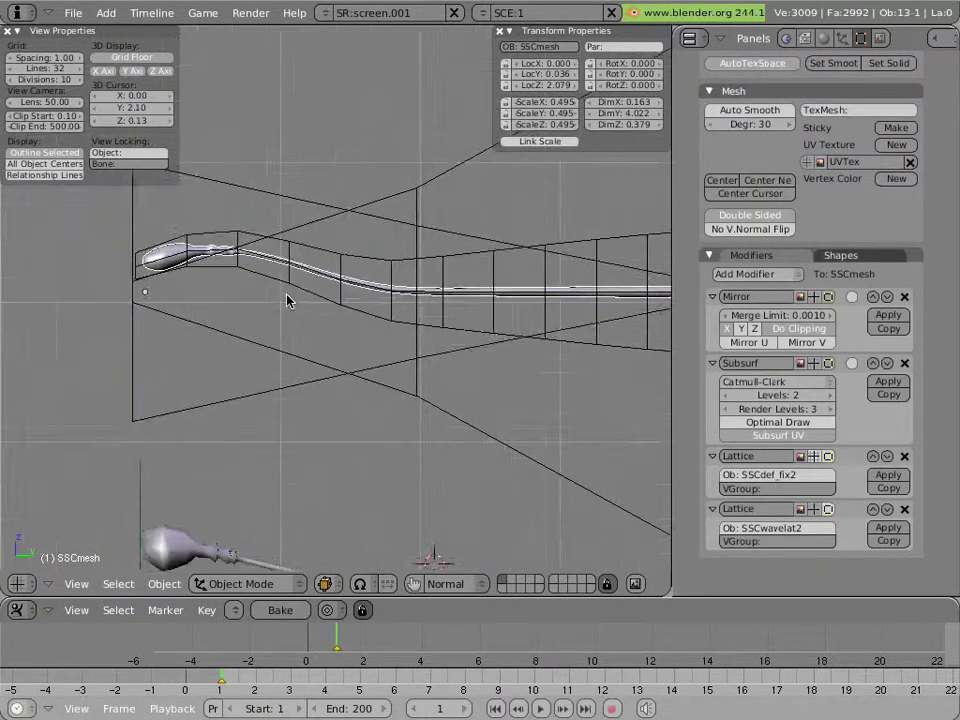
{"action": "scroll", "coordinate": [285, 303], "scroll_direction": "down", "scroll_amount": 1}
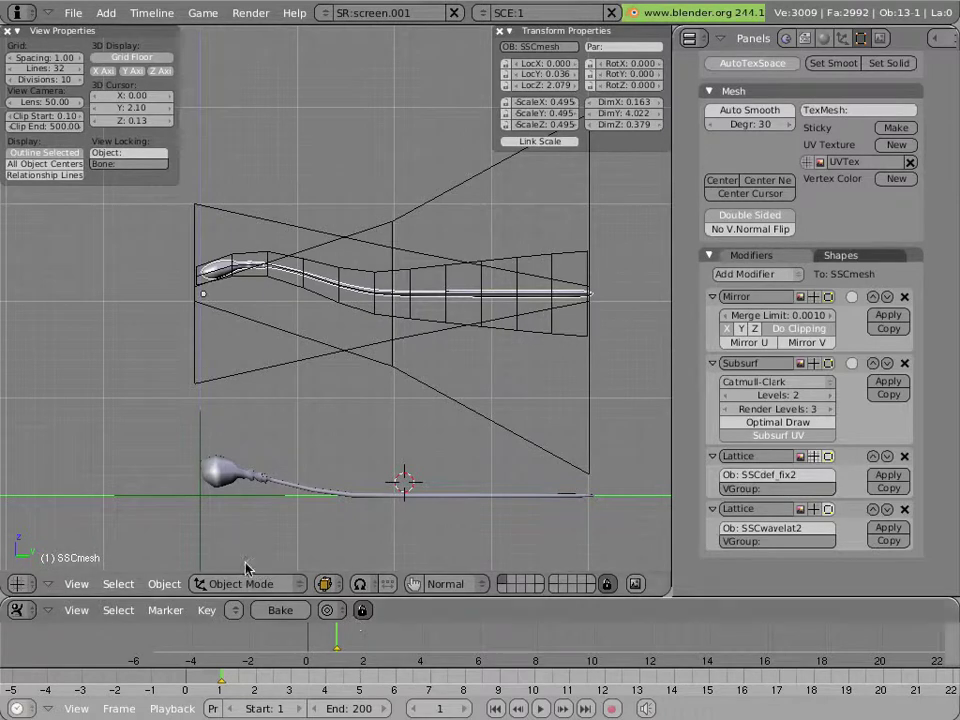
Select SSCmesh, disable its SSCdef_fix2 lattice in the viewport while keeping SSCwavelat2 on, and play.
{"action": "right_click", "coordinate": [210, 381]}
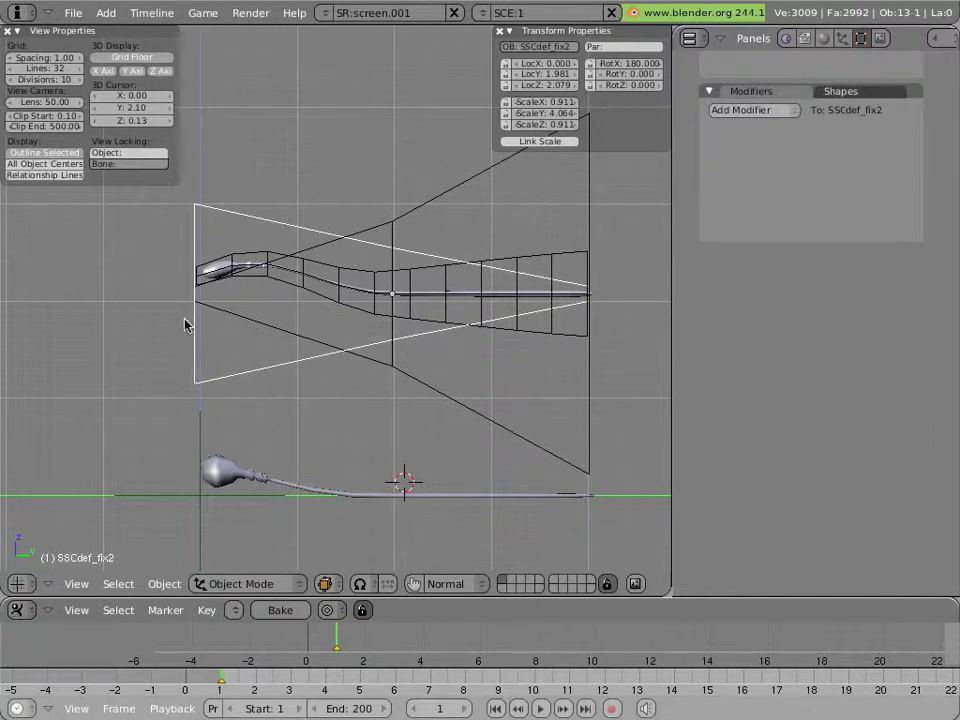
{"action": "right_click", "coordinate": [213, 283]}
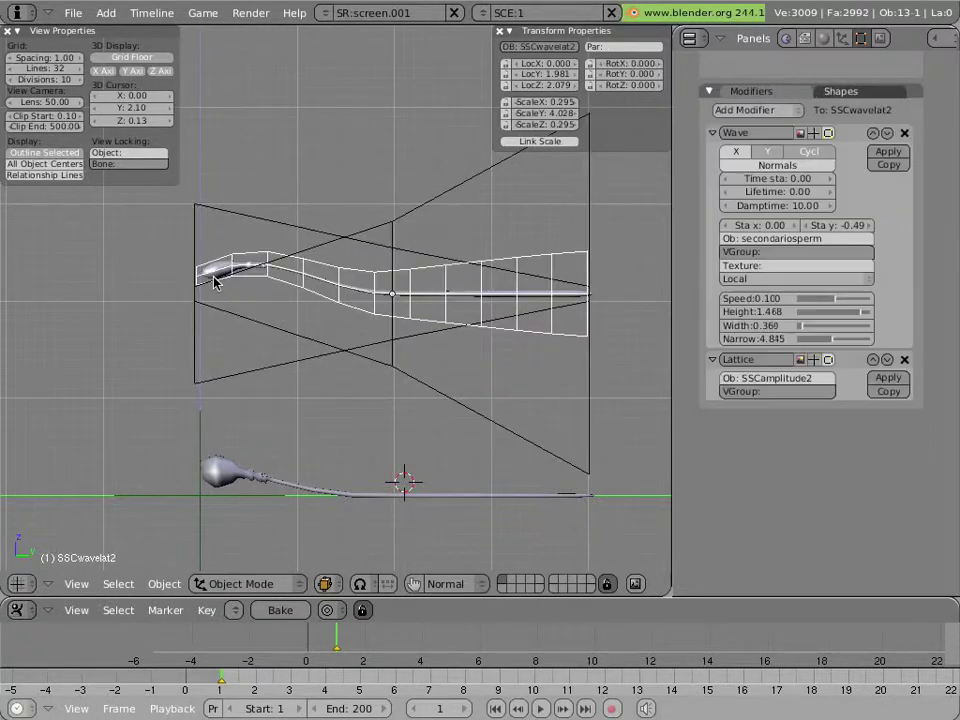
{"action": "right_click", "coordinate": [428, 300]}
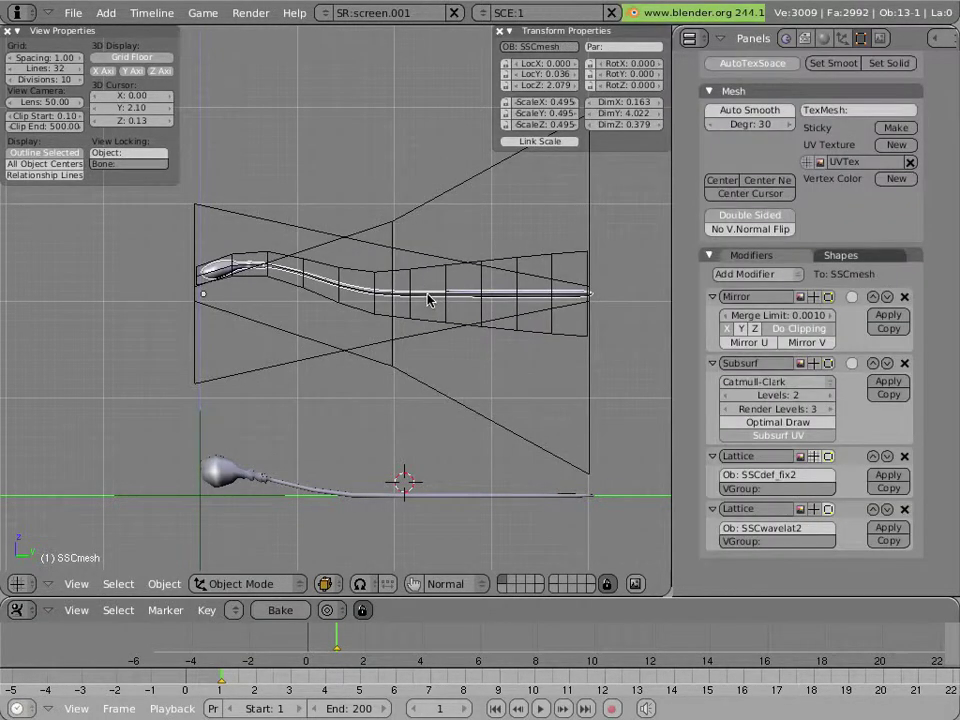
{"action": "right_click", "coordinate": [428, 300]}
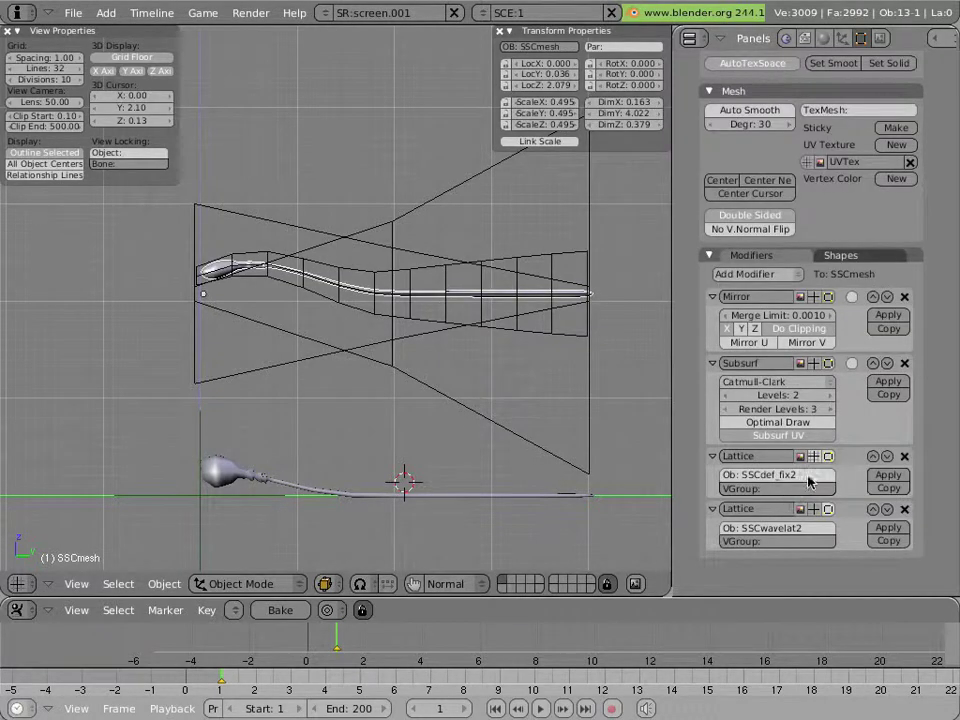
{"action": "left_click", "coordinate": [813, 509]}
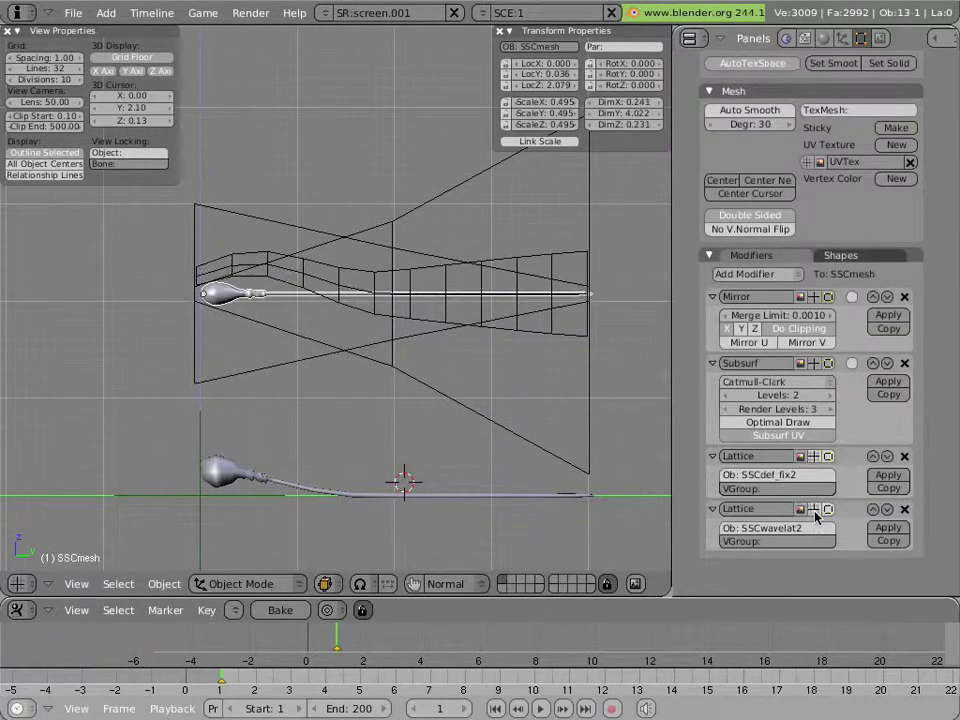
{"action": "left_click", "coordinate": [815, 457]}
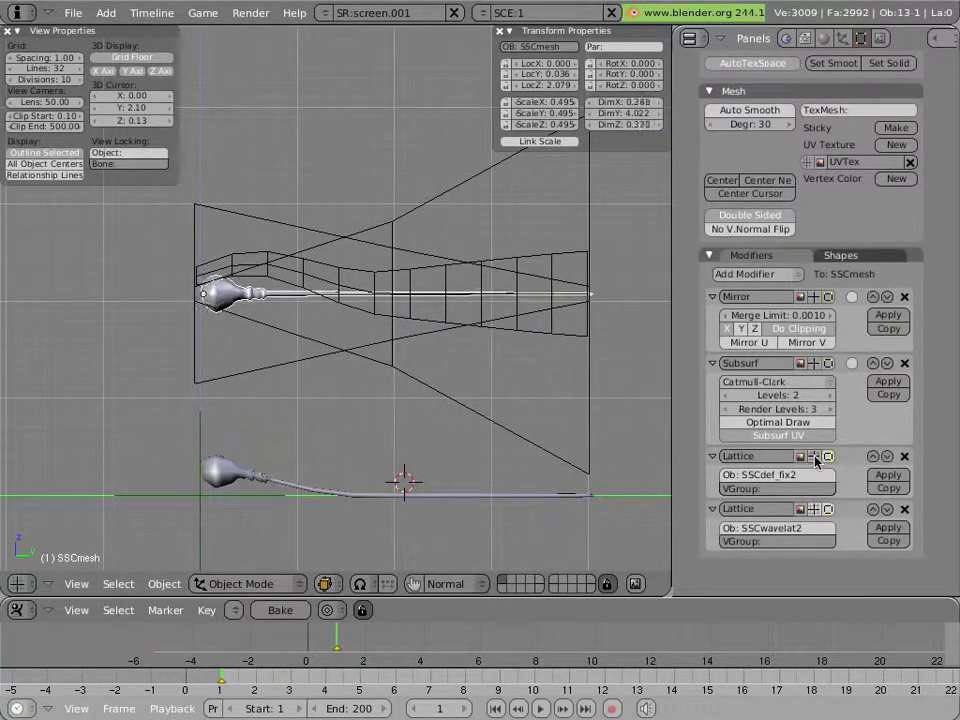
{"action": "left_click", "coordinate": [818, 511]}
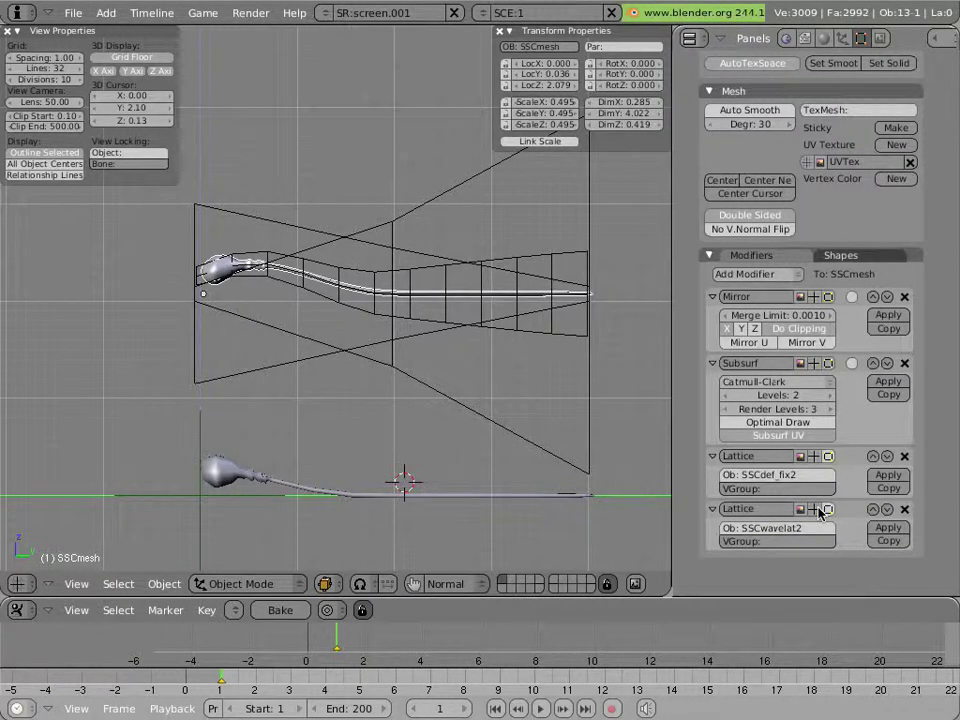
{"action": "key", "text": "alt+a"}
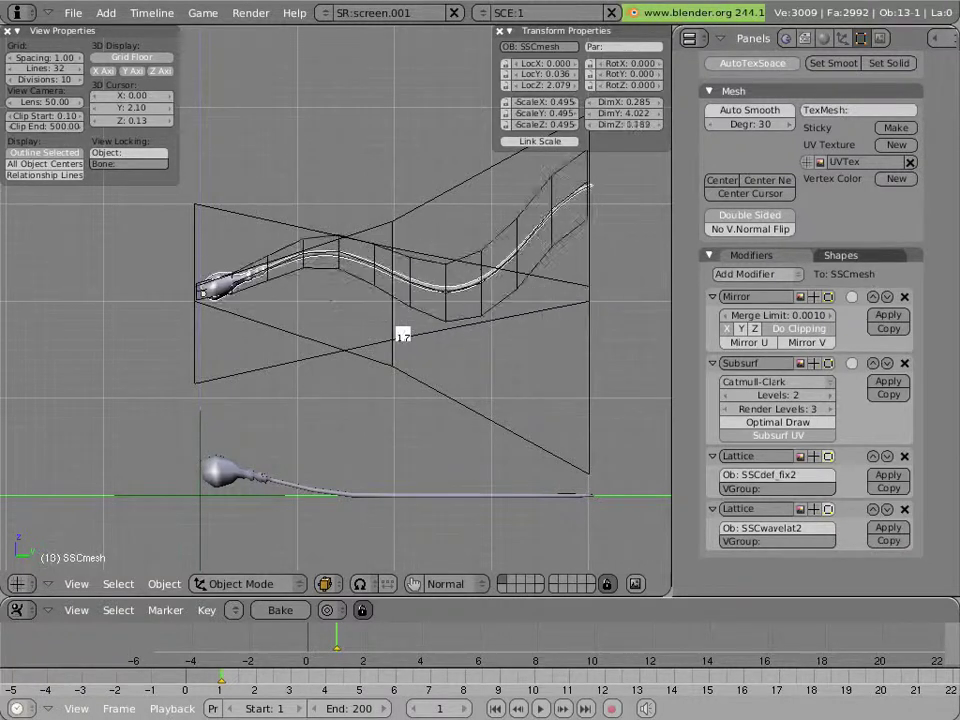